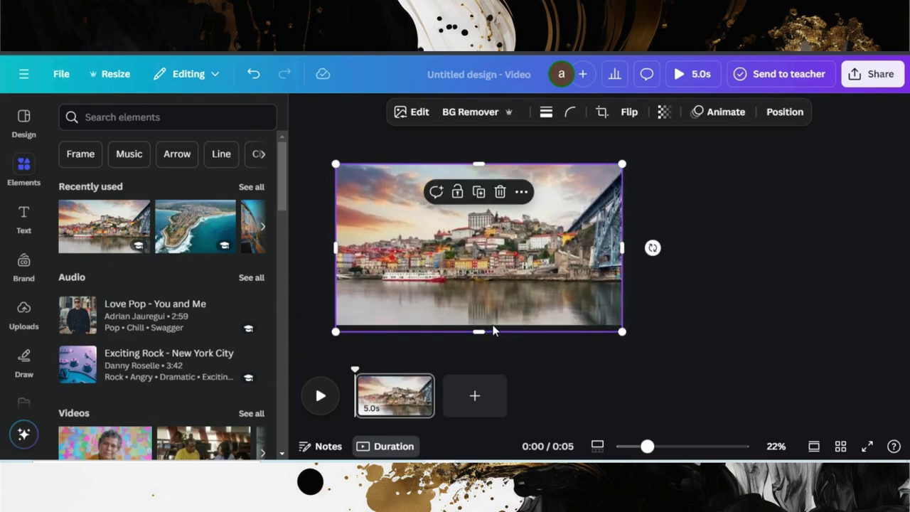
Add a heading reading "PORTUGAL" over the city photo
key(Escape)
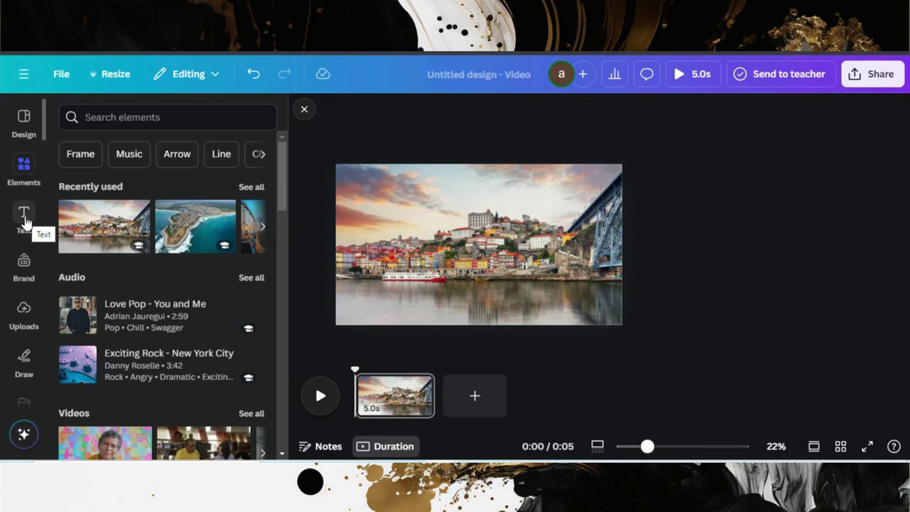
click(24, 217)
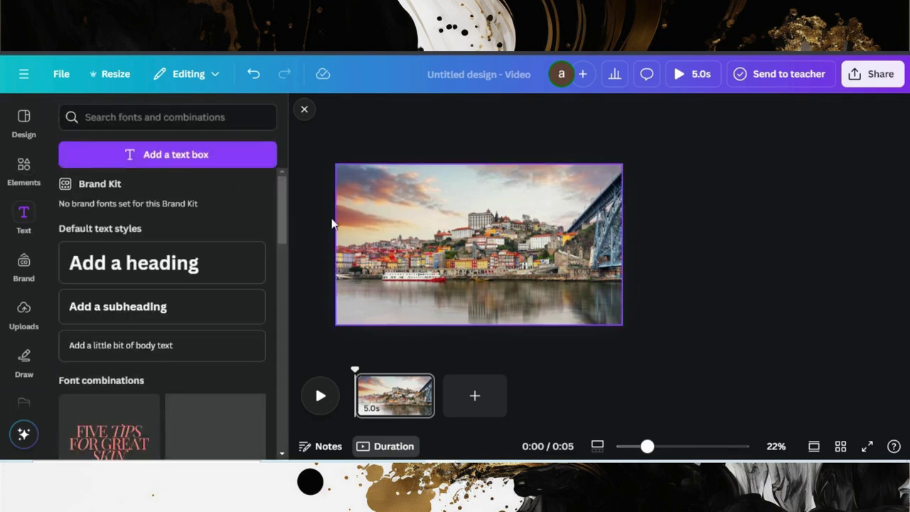
click(179, 264)
text(POR)
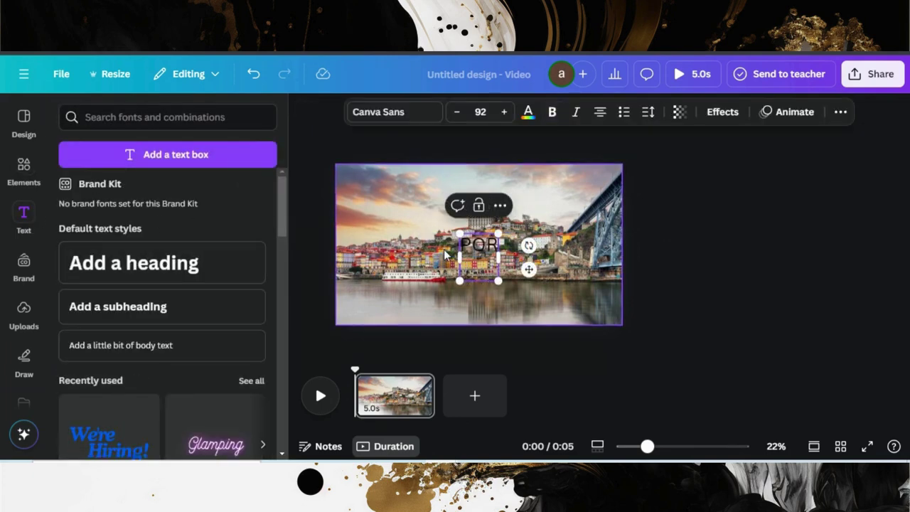
text(TUGAL)
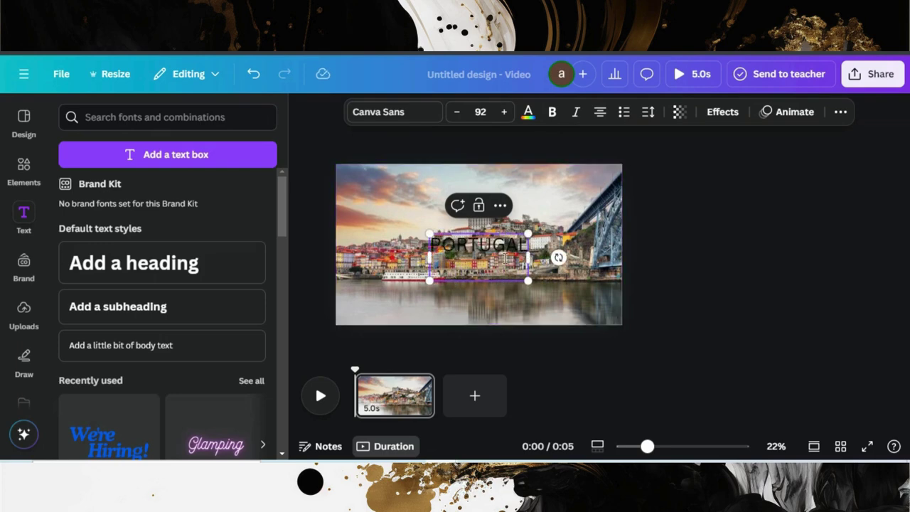
key(Escape)
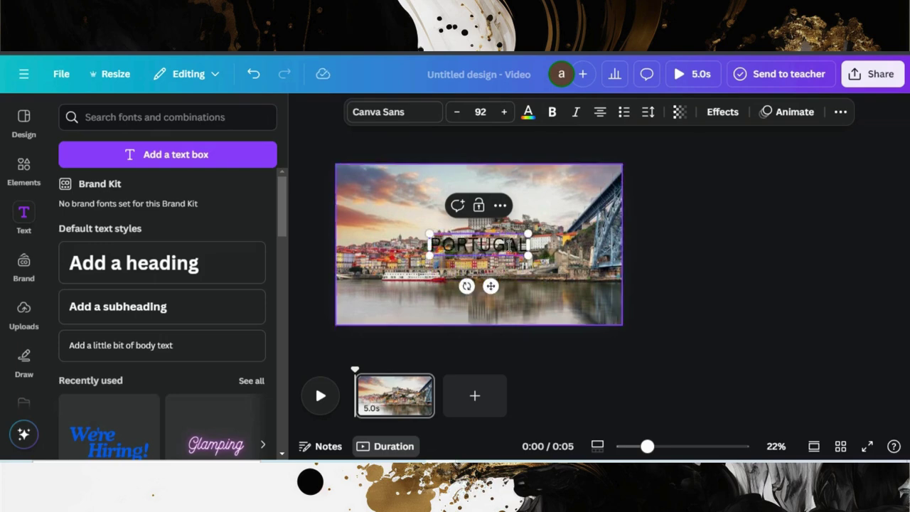
Search the fonts for "210" and set the heading's font to 210 수퍼사이즈 Black Box
click(423, 114)
click(150, 183)
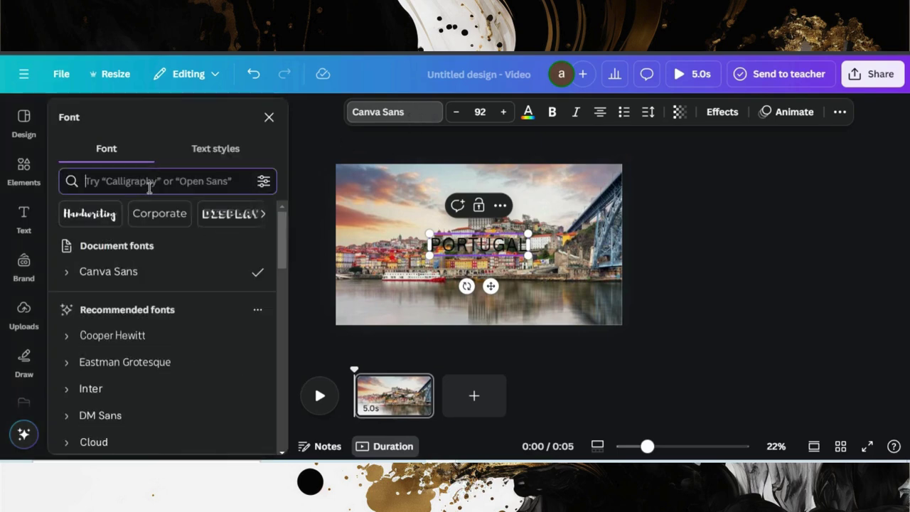
text(210)
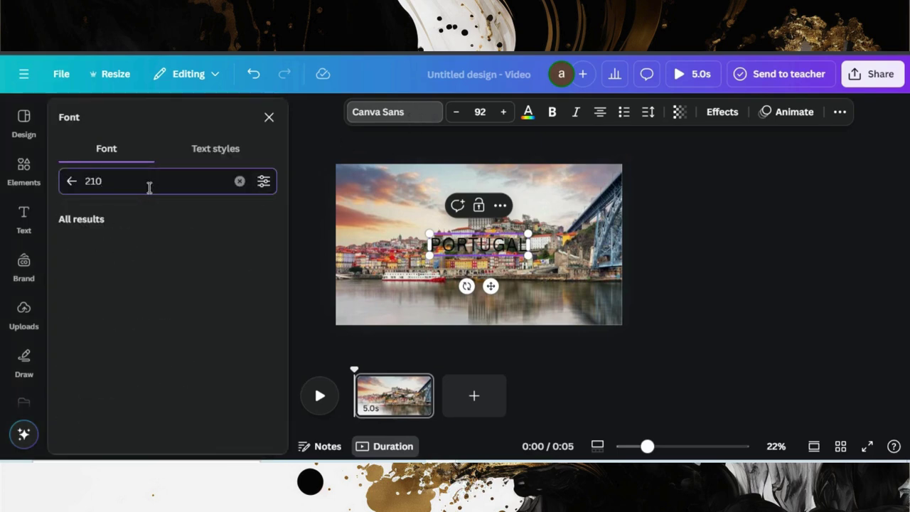
scroll(158, 272, down, 10)
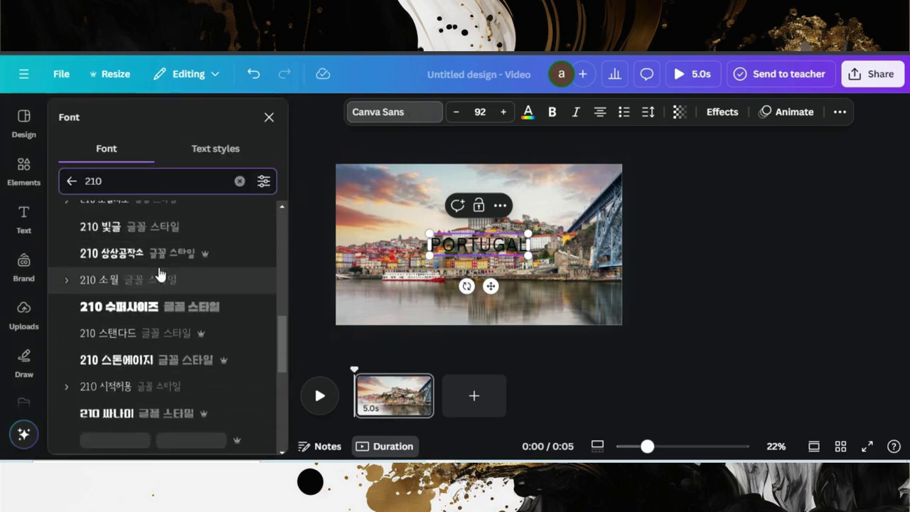
scroll(159, 274, down, 3)
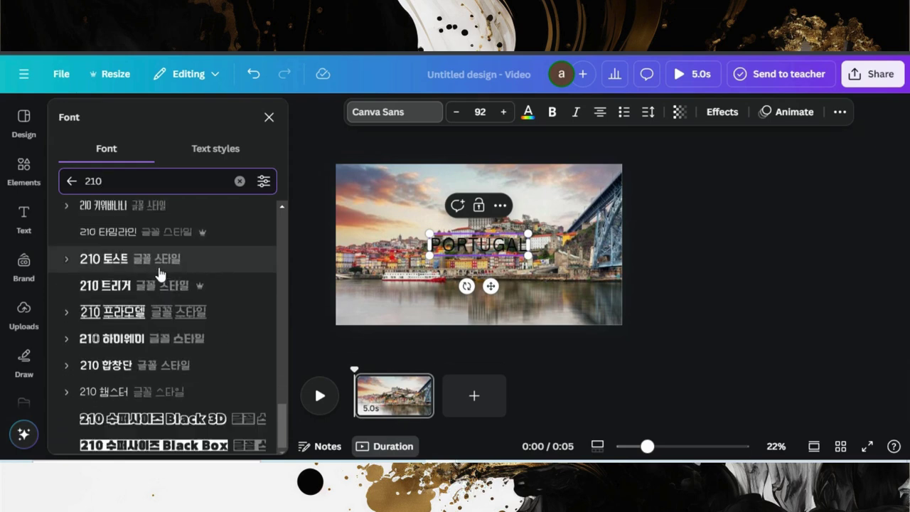
click(139, 446)
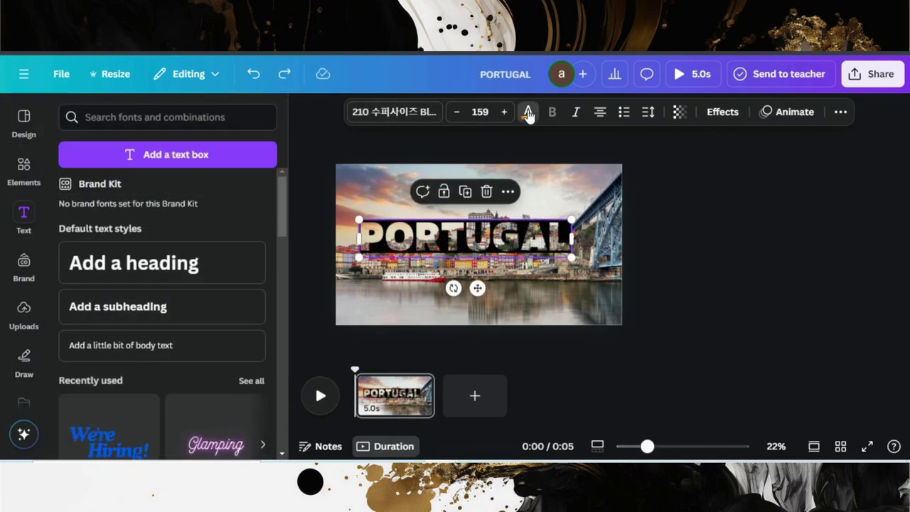
Colour the PORTUGAL text white and enlarge it to about size 201, centred across nearly the full width of the photo
click(528, 113)
click(145, 218)
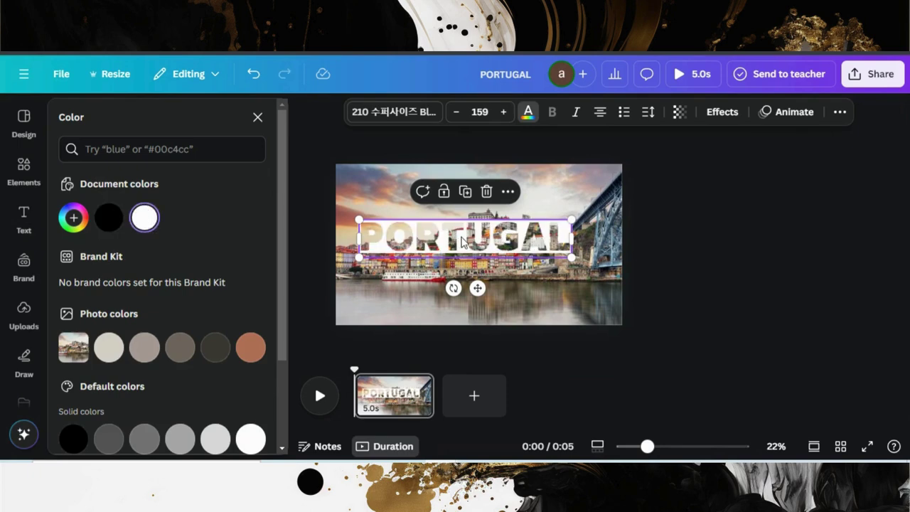
drag(461, 241, 470, 242)
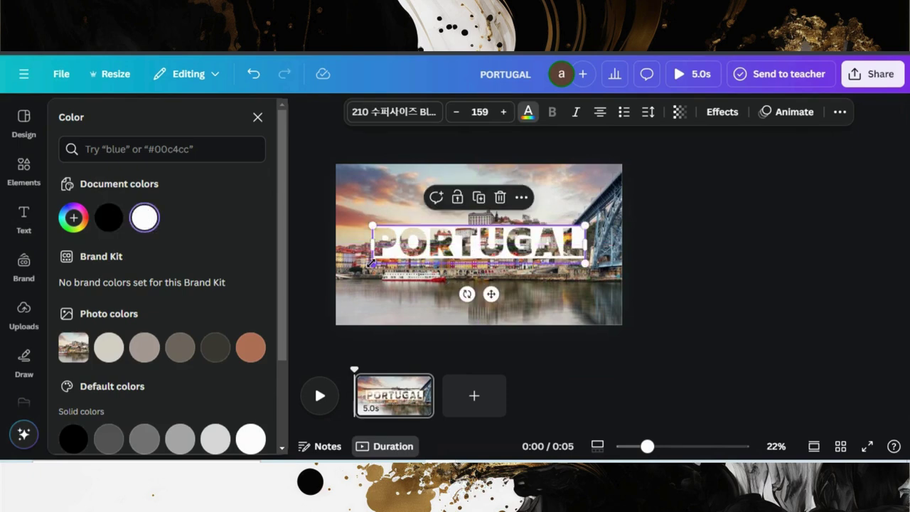
drag(370, 263, 342, 268)
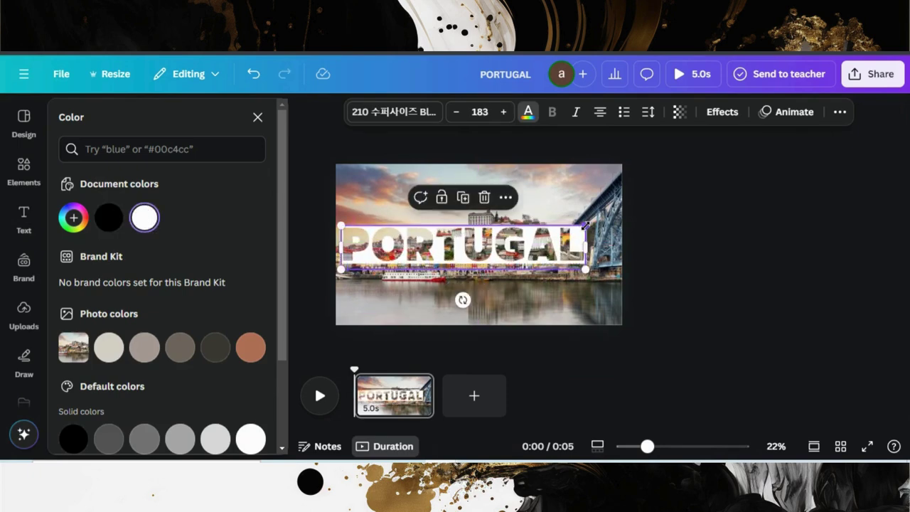
drag(585, 225, 609, 221)
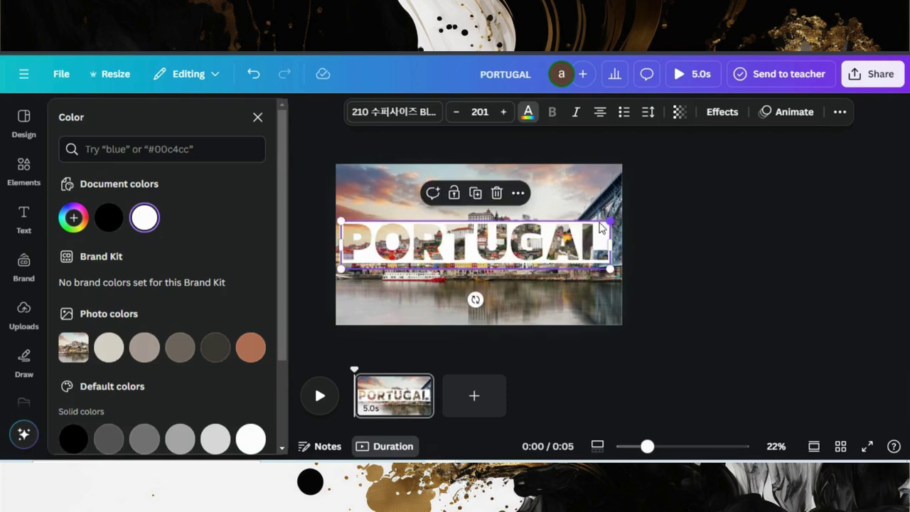
drag(475, 242, 480, 237)
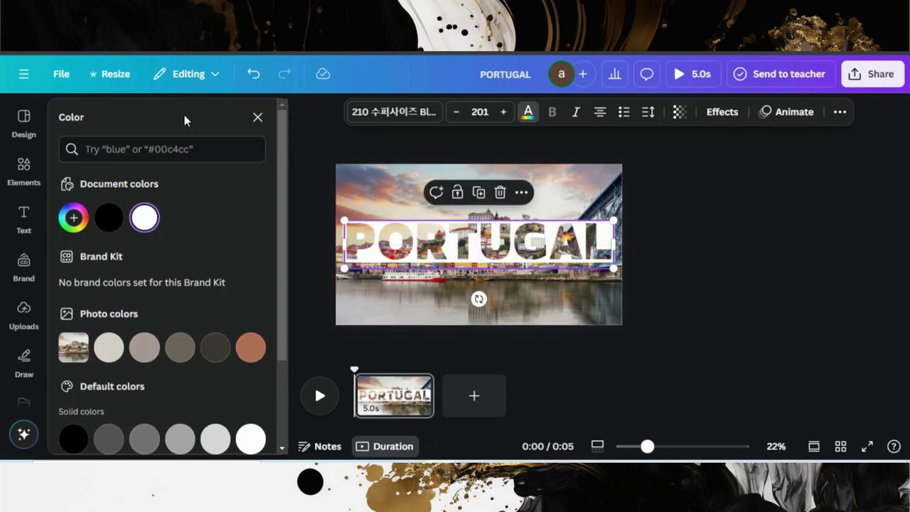
click(258, 118)
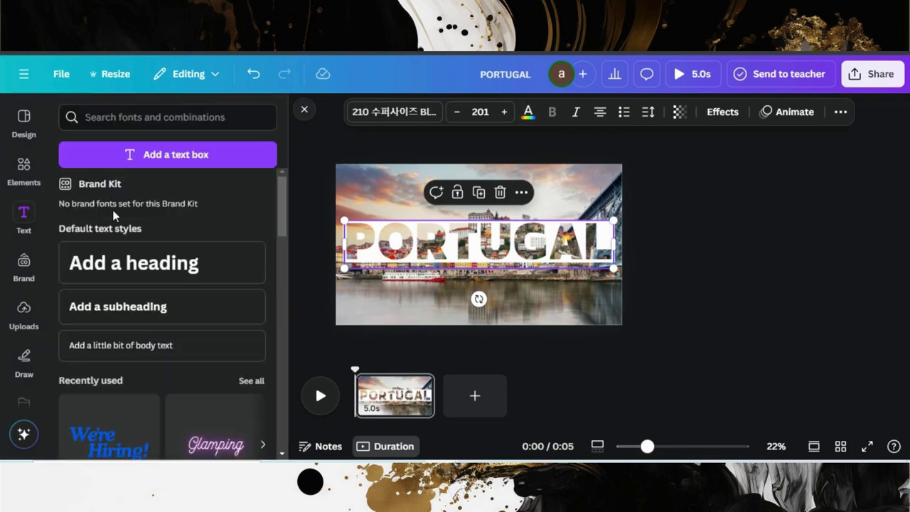
Add a square shape, stretch it to cover the whole photo area above the text, and fill it white
click(20, 178)
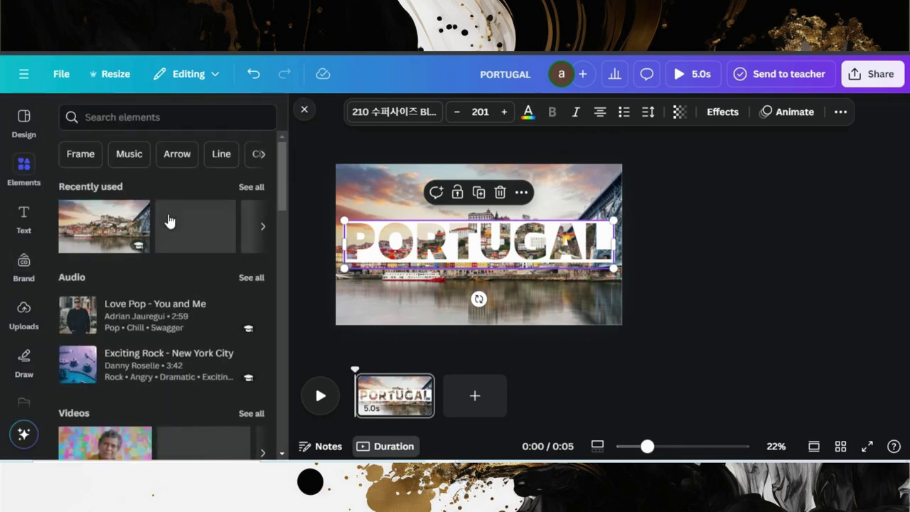
scroll(143, 276, down, 10)
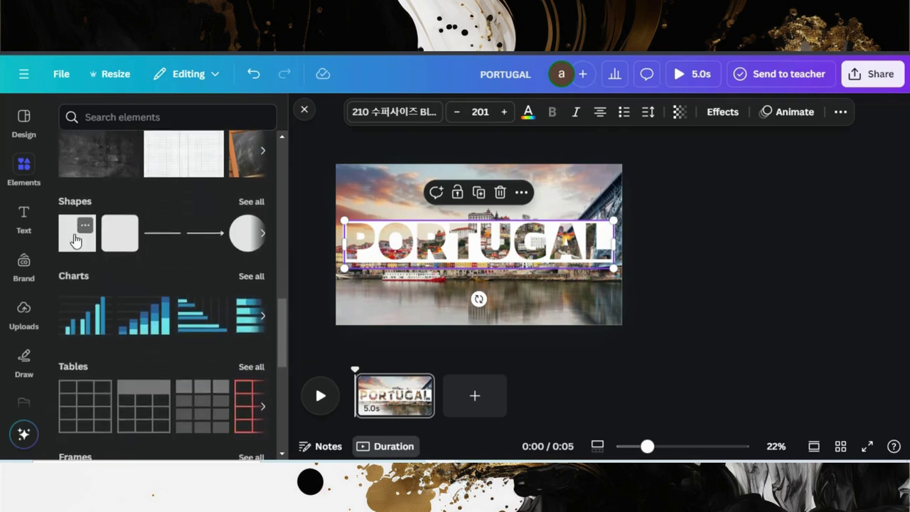
click(78, 234)
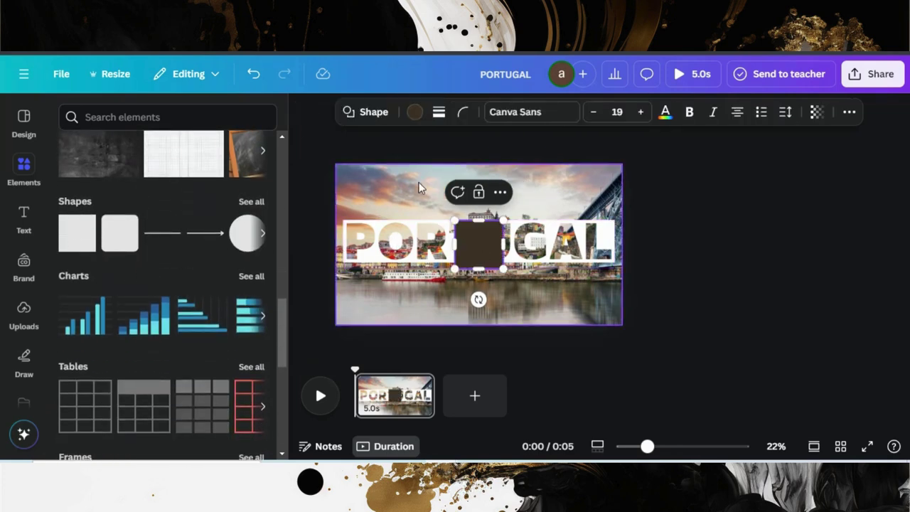
drag(476, 237, 623, 169)
mouse_move(477, 213)
mouse_down()
mouse_move(476, 234)
mouse_move(477, 219)
mouse_up()
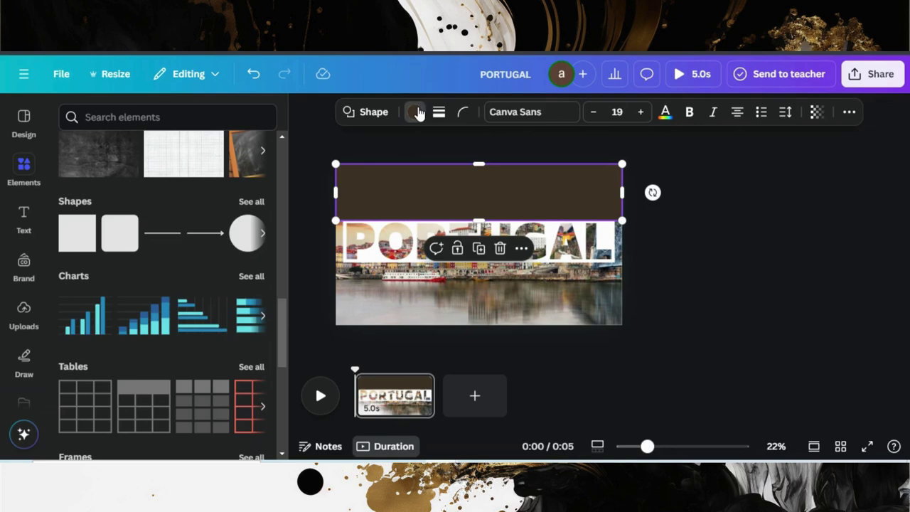
click(415, 112)
click(180, 217)
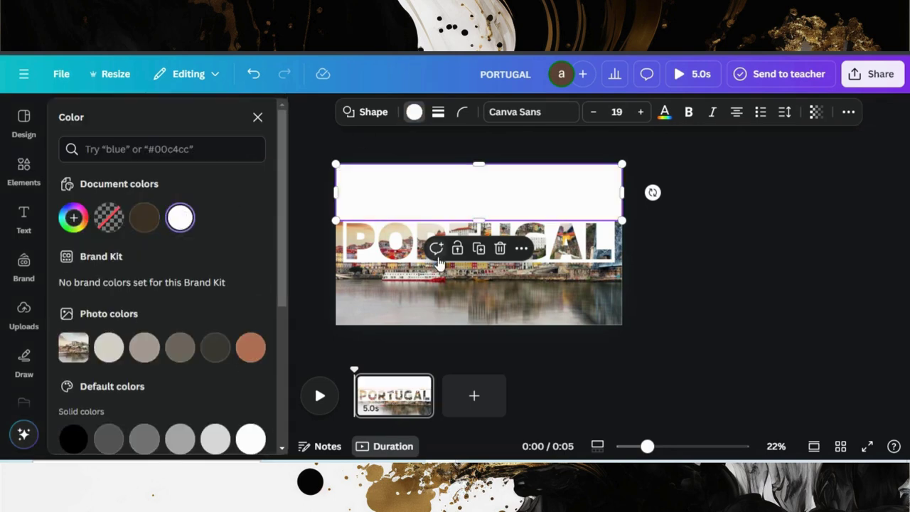
Cover the remaining photo below the text and at both its ends with white rectangles, leaving only the letters see-through
drag(476, 227, 482, 304)
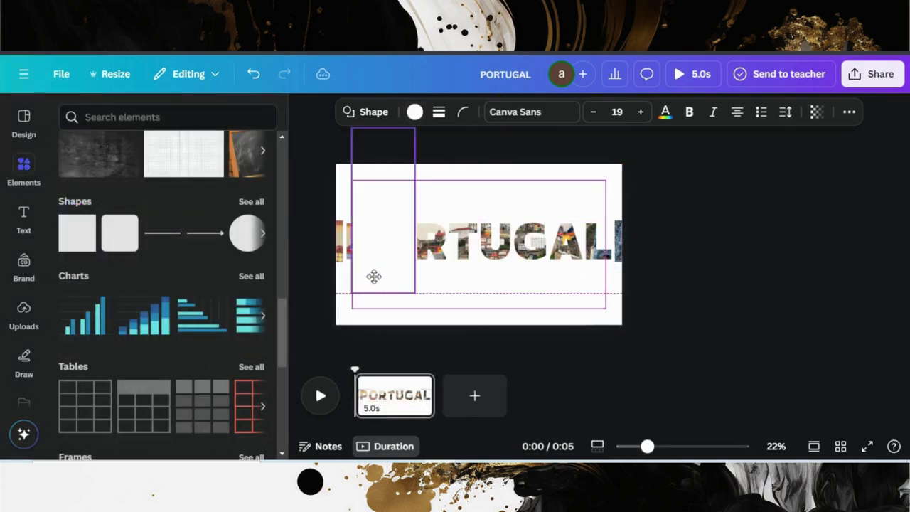
drag(374, 276, 376, 256)
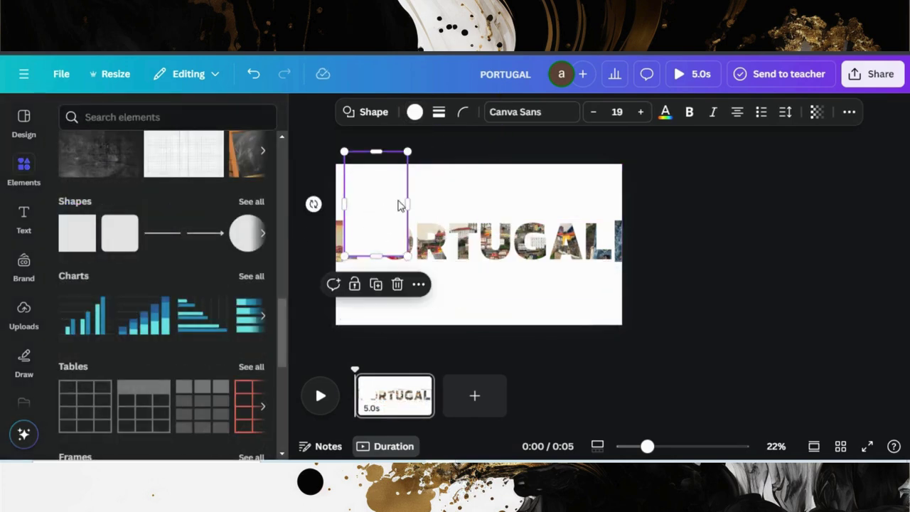
drag(404, 205, 628, 239)
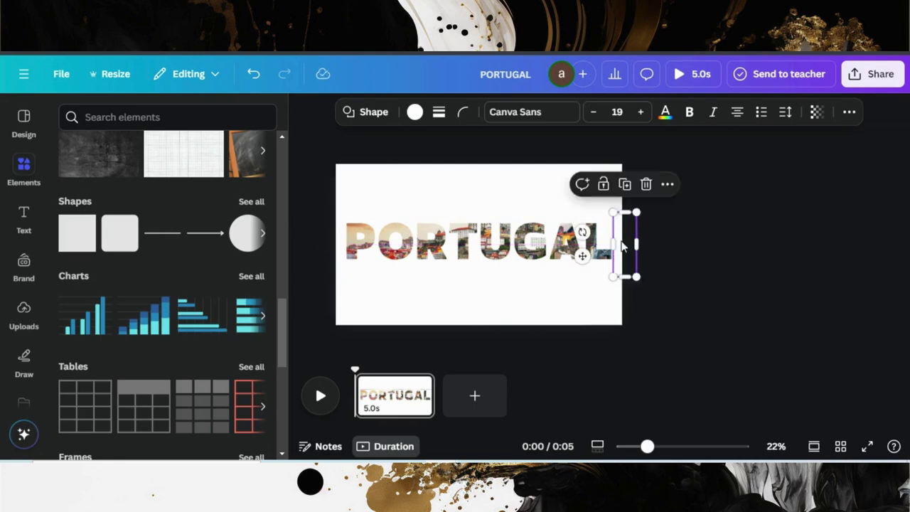
click(495, 289)
click(719, 236)
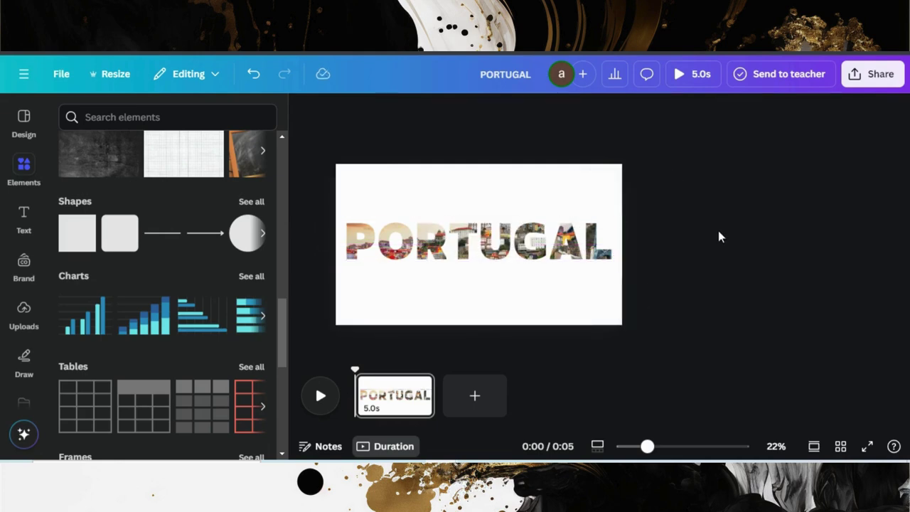
Show the page's layers and delete the city photo layer beneath the text
click(524, 178)
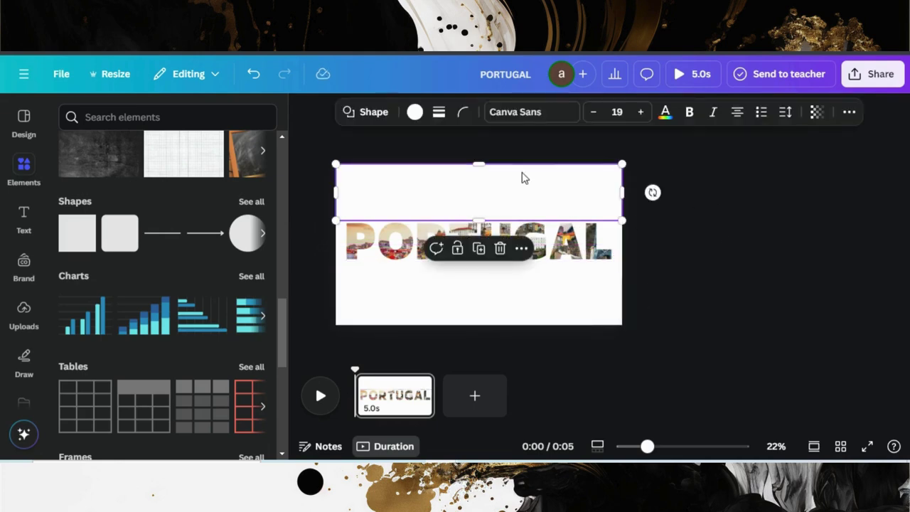
click(849, 114)
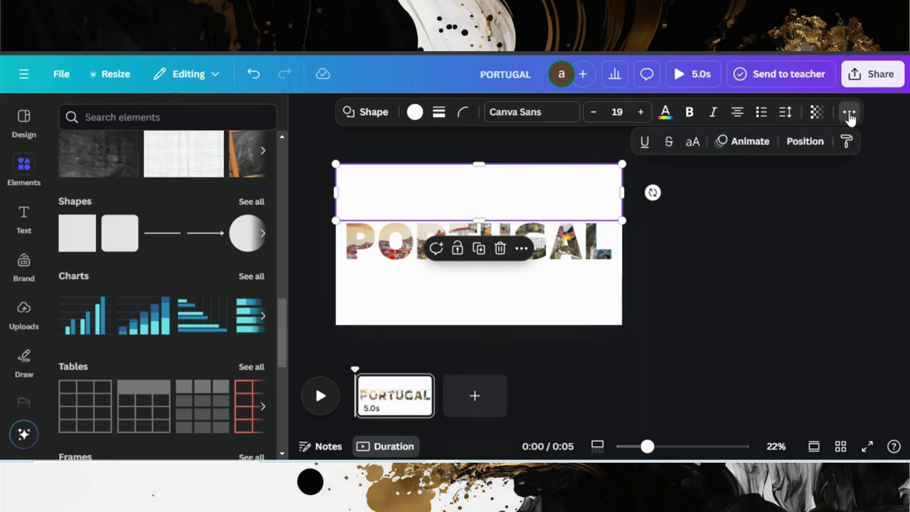
click(807, 142)
click(212, 148)
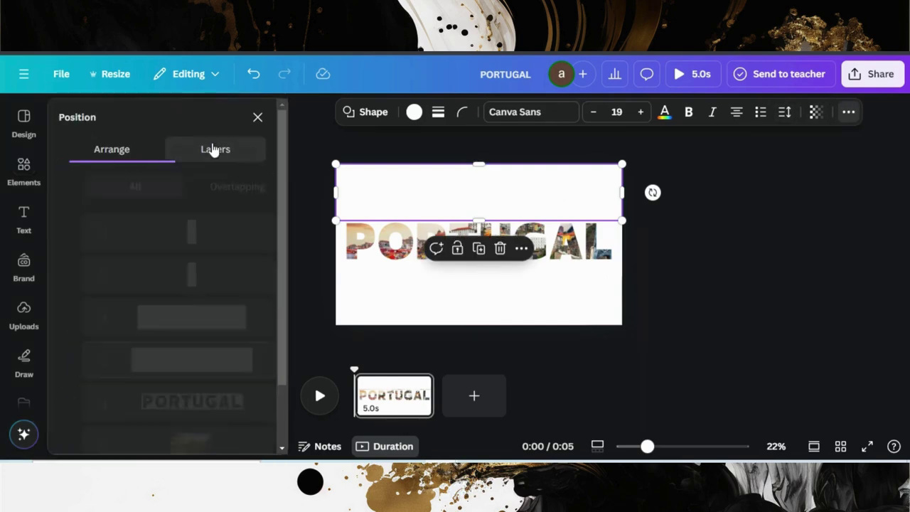
click(165, 436)
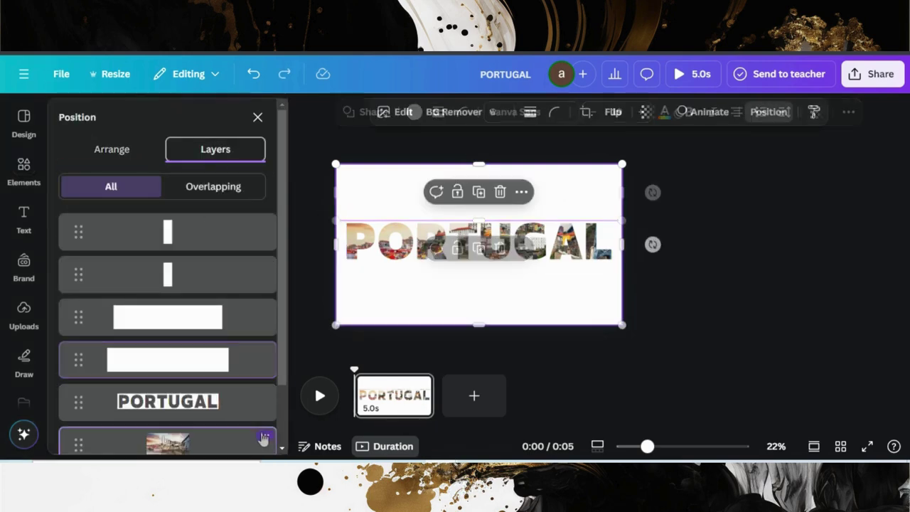
click(264, 435)
click(313, 186)
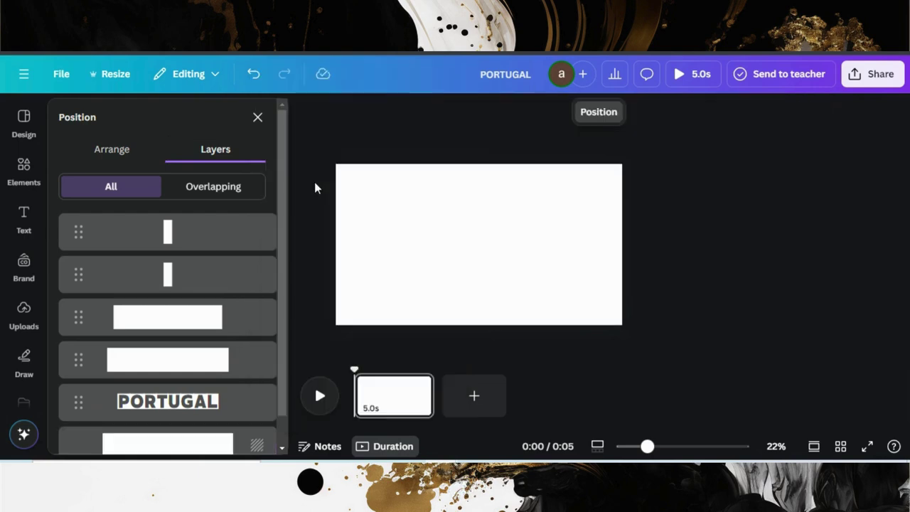
Download the design as a 1,920 × 1,080 px PNG with a transparent background
click(869, 75)
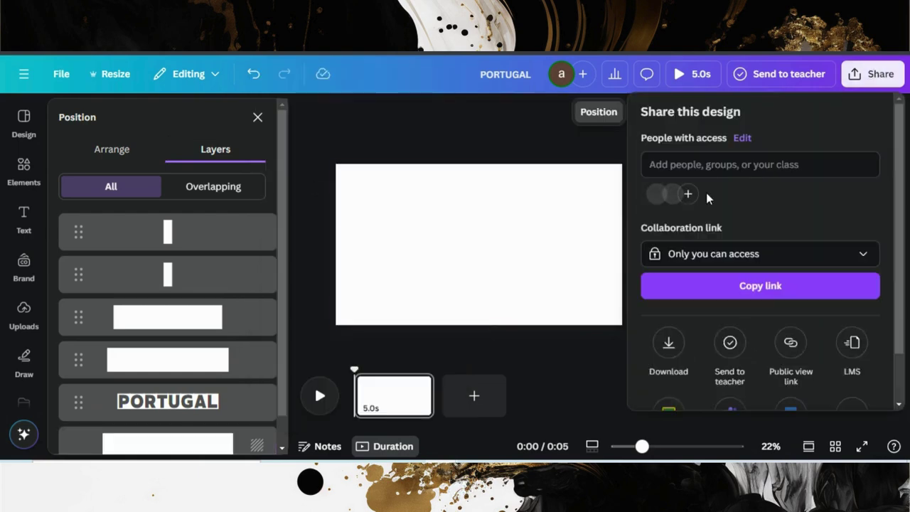
scroll(670, 313, down, 1)
click(668, 285)
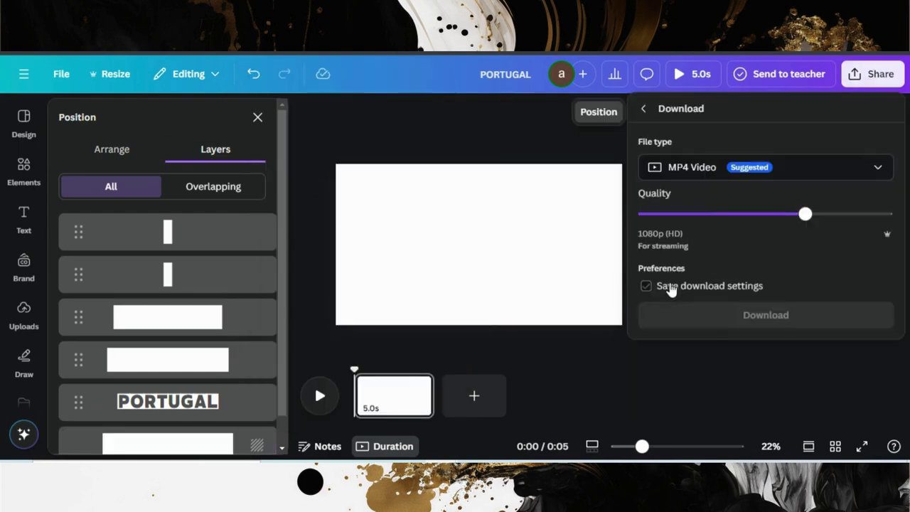
click(715, 170)
click(687, 248)
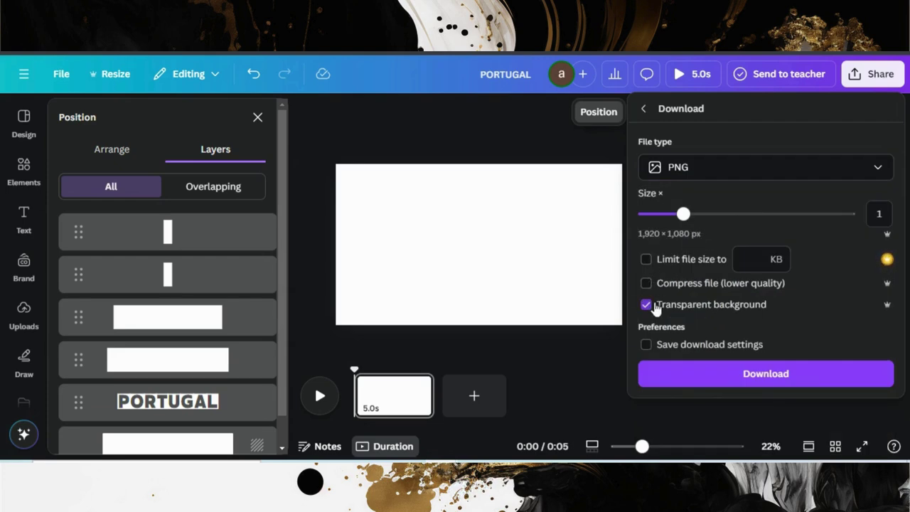
click(686, 374)
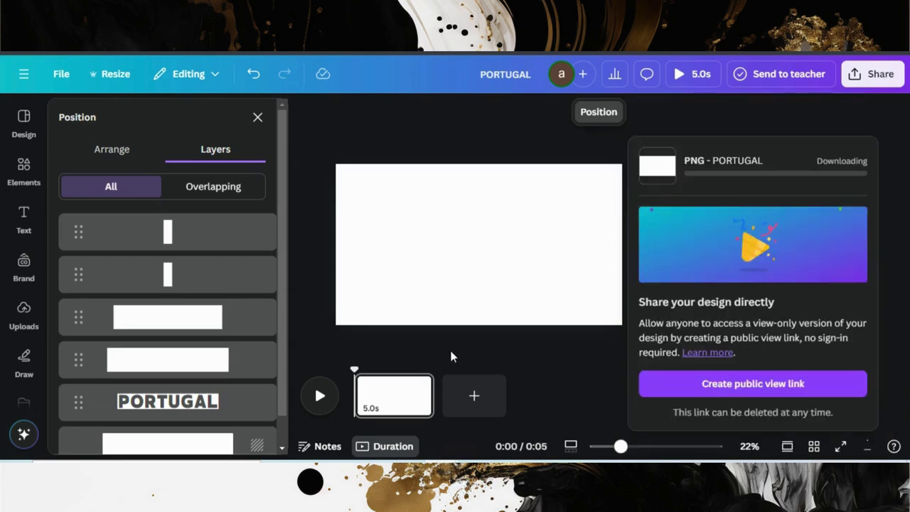
click(451, 355)
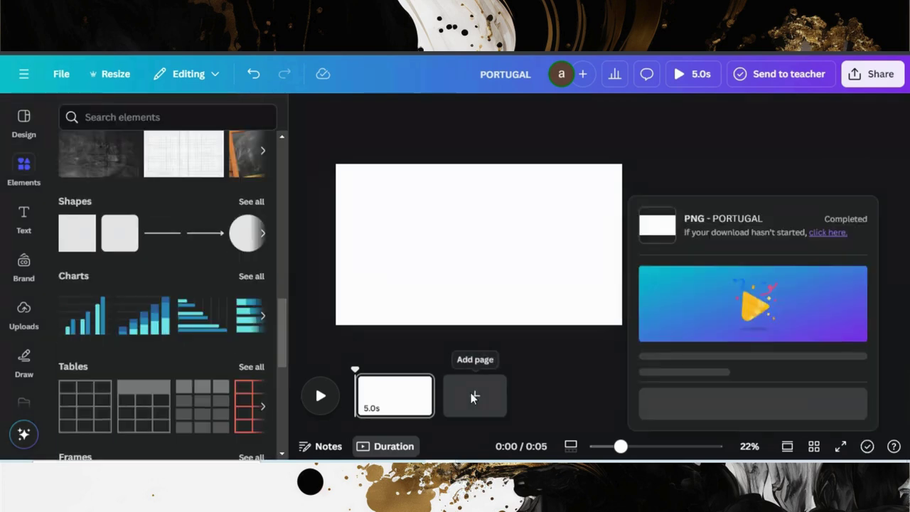
Add a blank page and delete the original page with the see-through PORTUGAL text
click(473, 398)
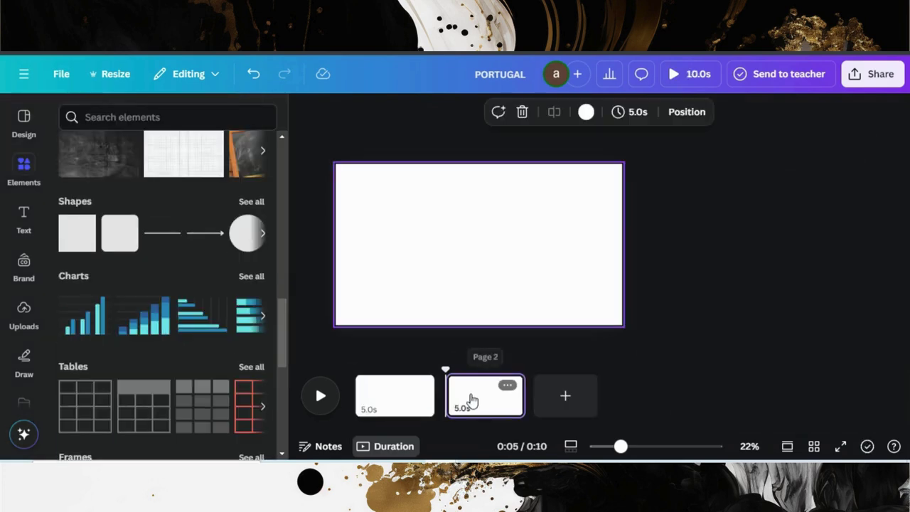
click(418, 387)
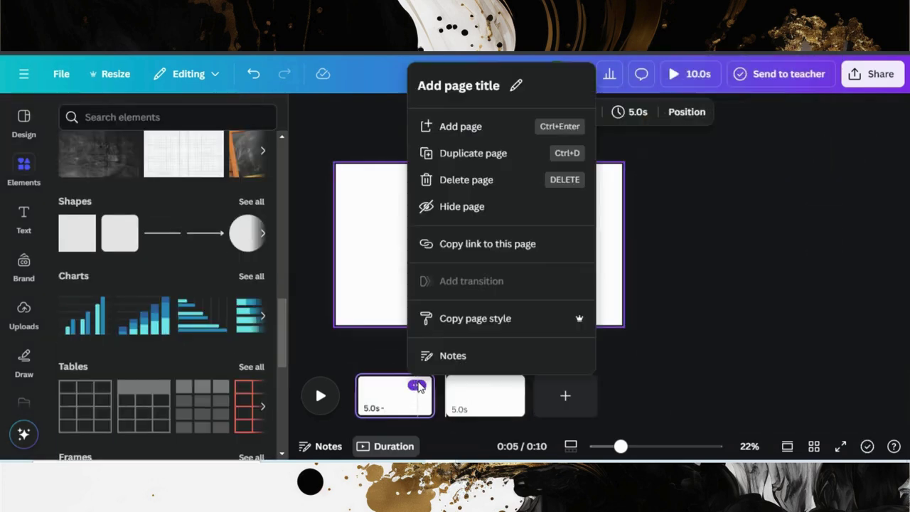
click(464, 178)
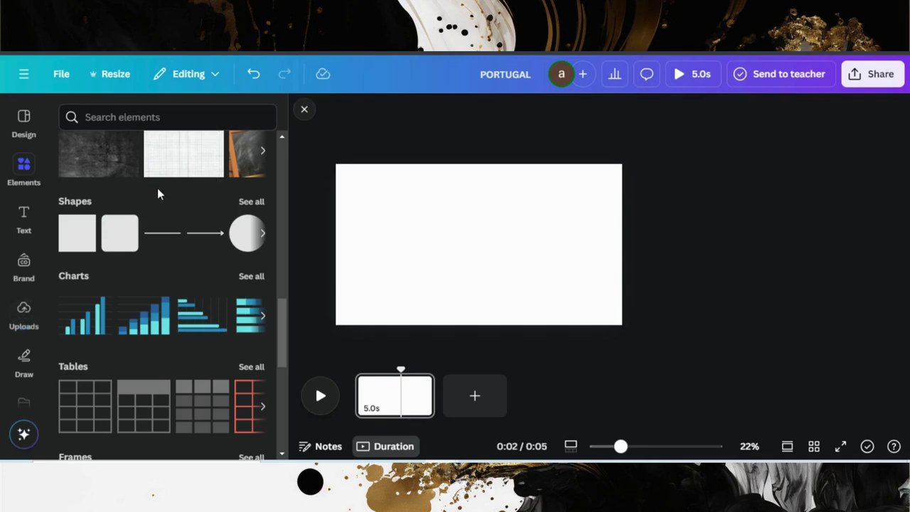
Add the recently used riverside city photo to the blank page and size it to fill the page exactly
scroll(158, 188, up, 5)
scroll(157, 188, up, 5)
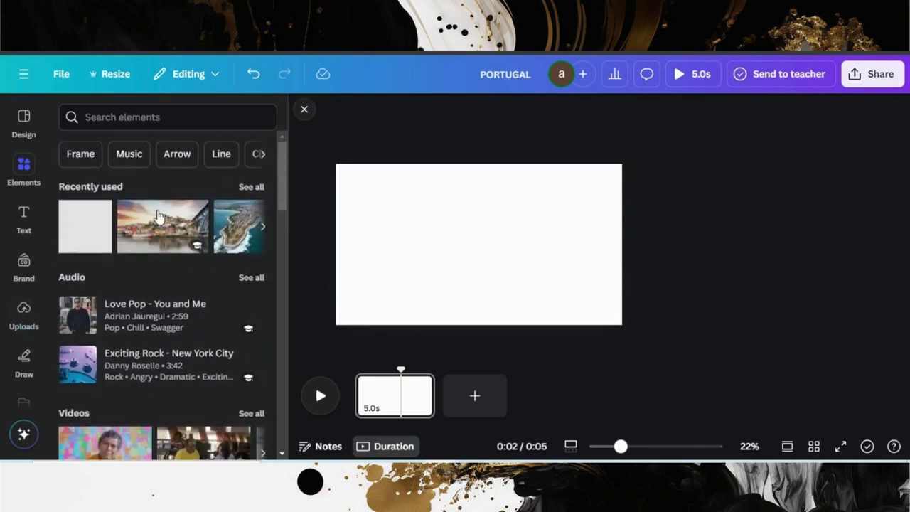
click(205, 206)
drag(470, 222, 435, 201)
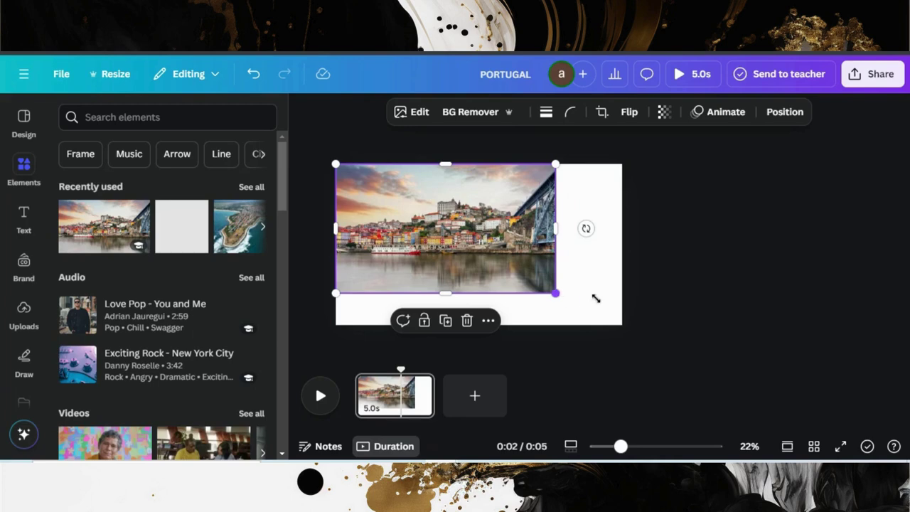
drag(596, 298, 631, 314)
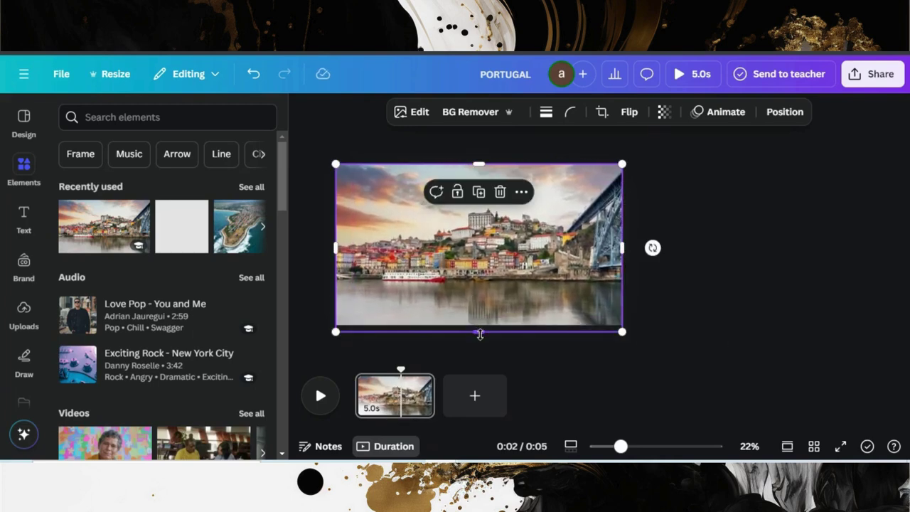
drag(480, 334, 481, 326)
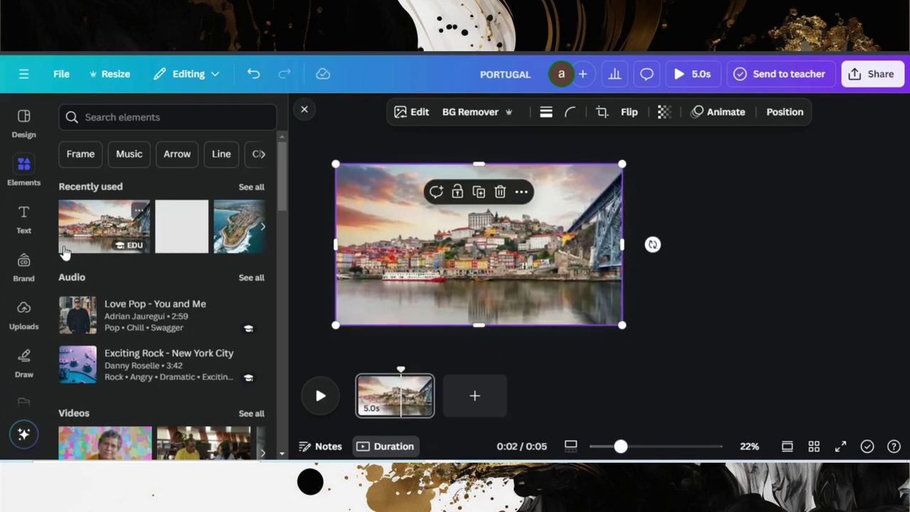
Place the uploaded transparent PORTUGAL image over the city photo and enlarge it to fill the page
click(24, 311)
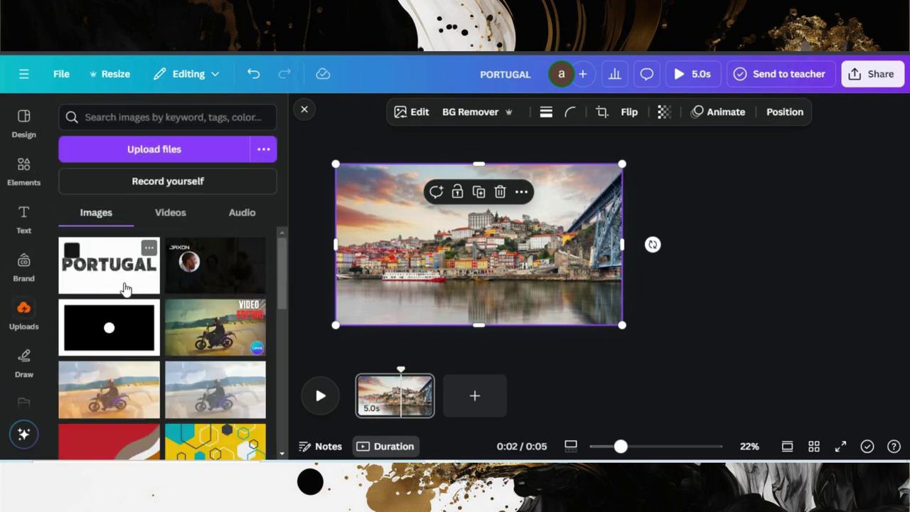
click(112, 265)
drag(451, 229, 411, 205)
drag(546, 282, 623, 325)
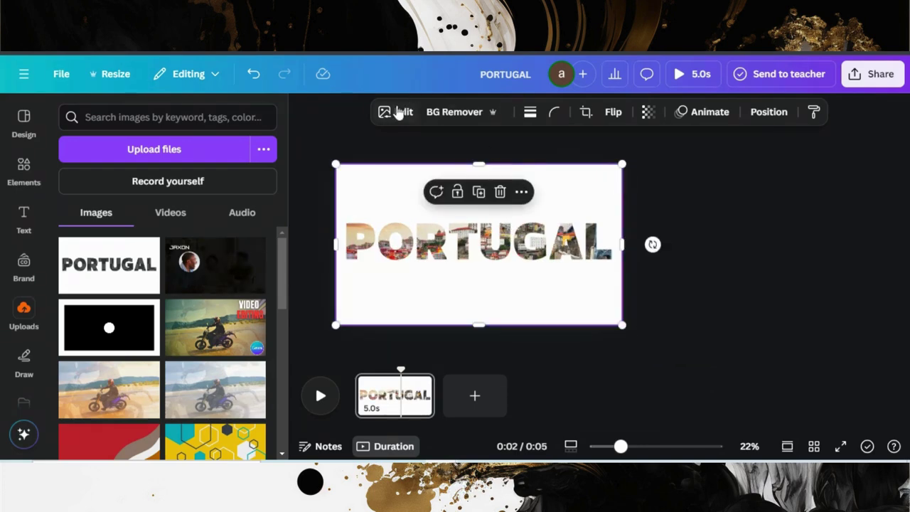
Apply the Glow shadow effect to the PORTUGAL image
scroll(78, 298, down, 5)
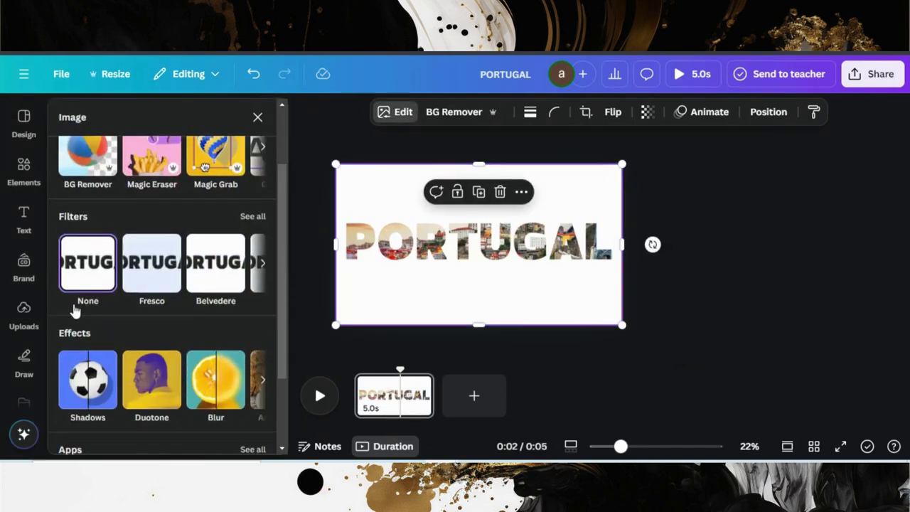
click(87, 285)
click(103, 268)
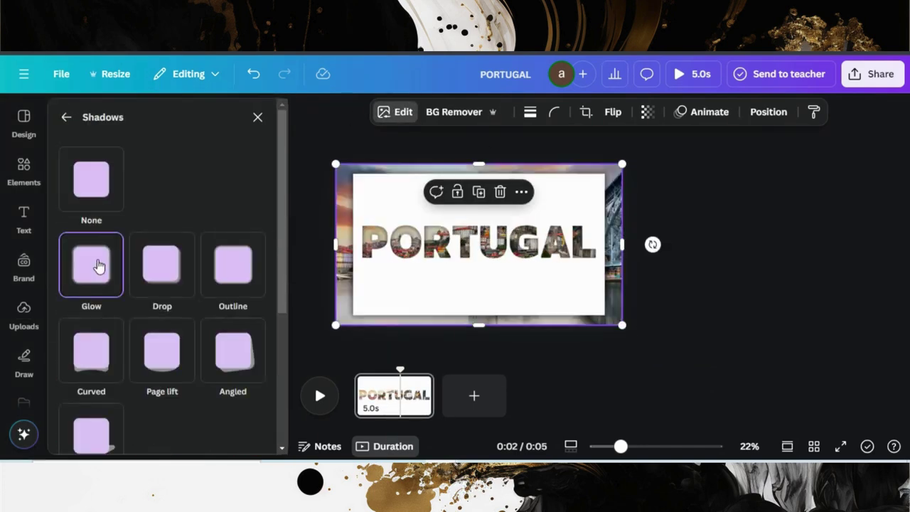
scroll(169, 258, down, 2)
scroll(168, 261, down, 2)
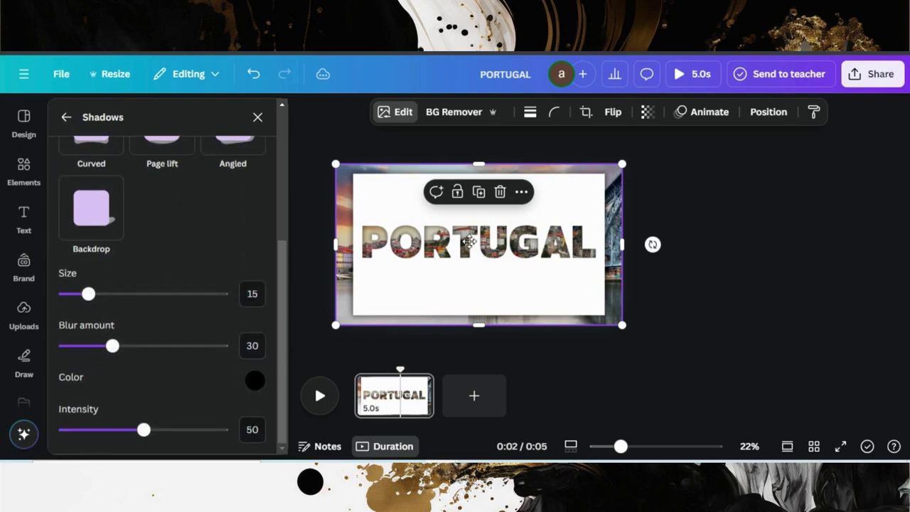
Enlarge and recentre the PORTUGAL image so its white area covers the whole page edge to edge
mouse_move(470, 242)
mouse_down()
mouse_move(440, 225)
mouse_move(466, 244)
mouse_up()
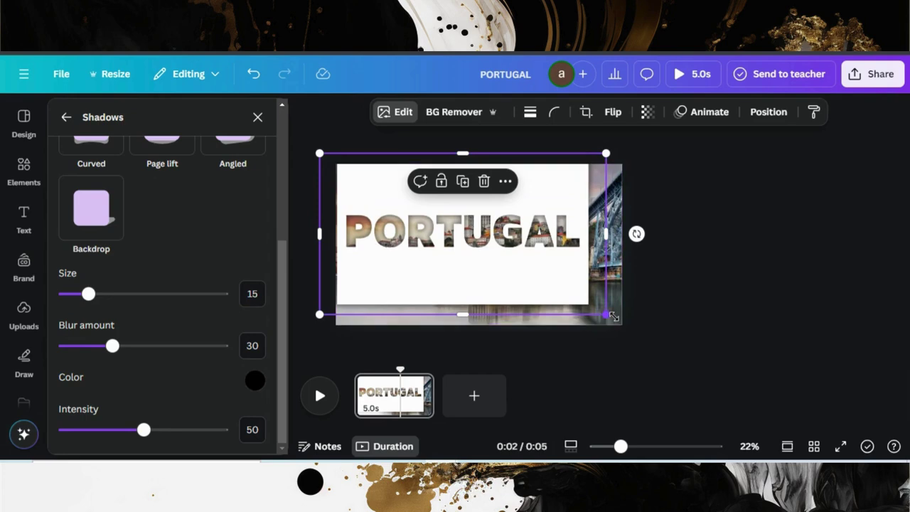
drag(634, 325, 645, 335)
drag(579, 307, 574, 301)
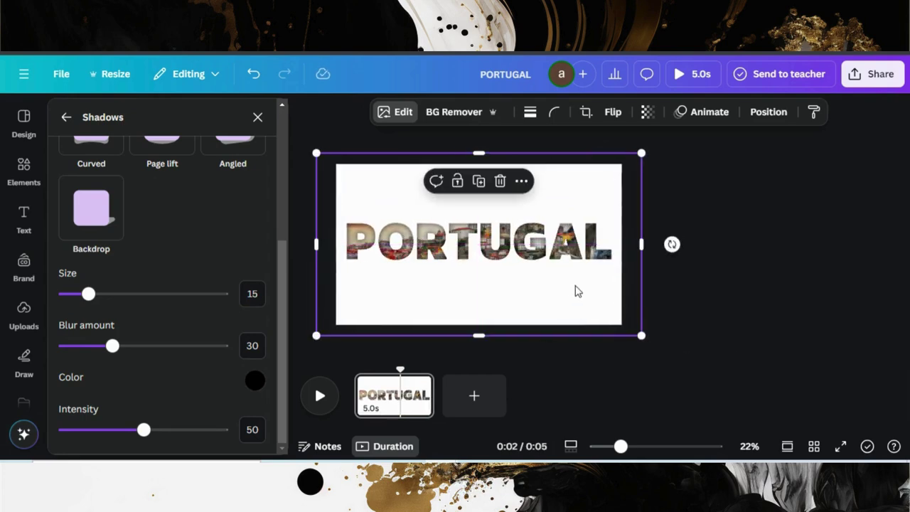
Shorten the page's duration to 2.5 s on the timeline
mouse_move(423, 388)
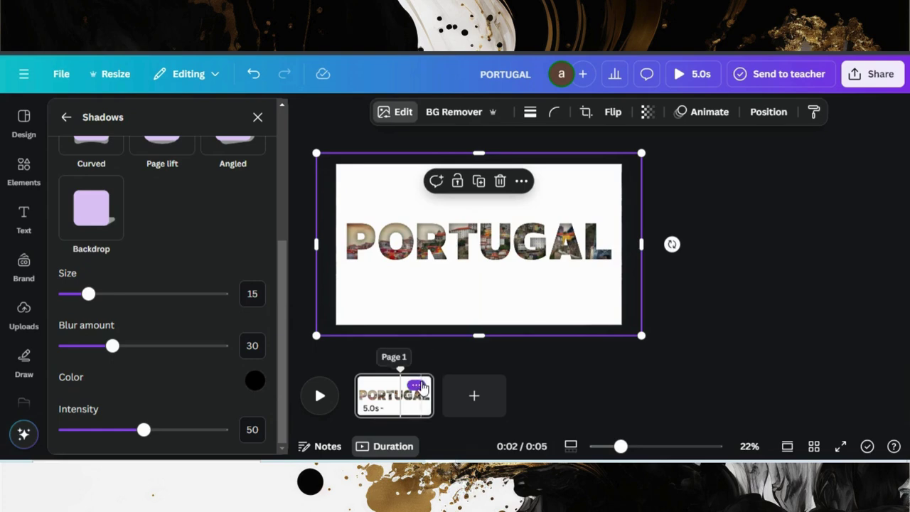
click(430, 391)
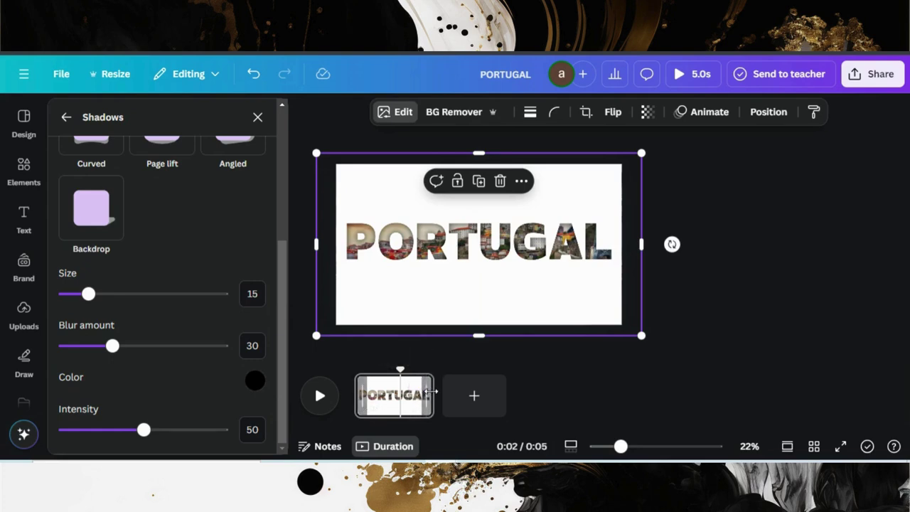
drag(412, 392, 397, 388)
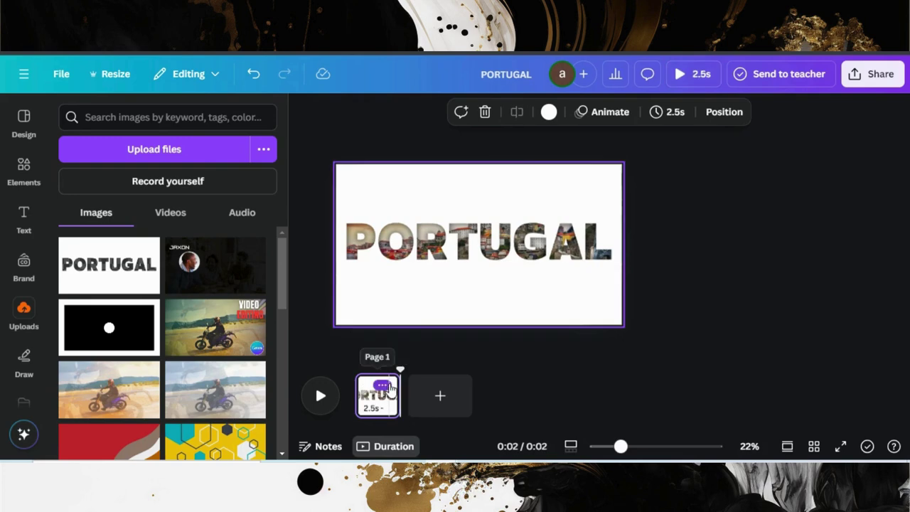
Duplicate page 1, then enlarge and centre the PORTUGAL image on page 2 so the letters ORTUGA span the page
click(382, 385)
click(431, 165)
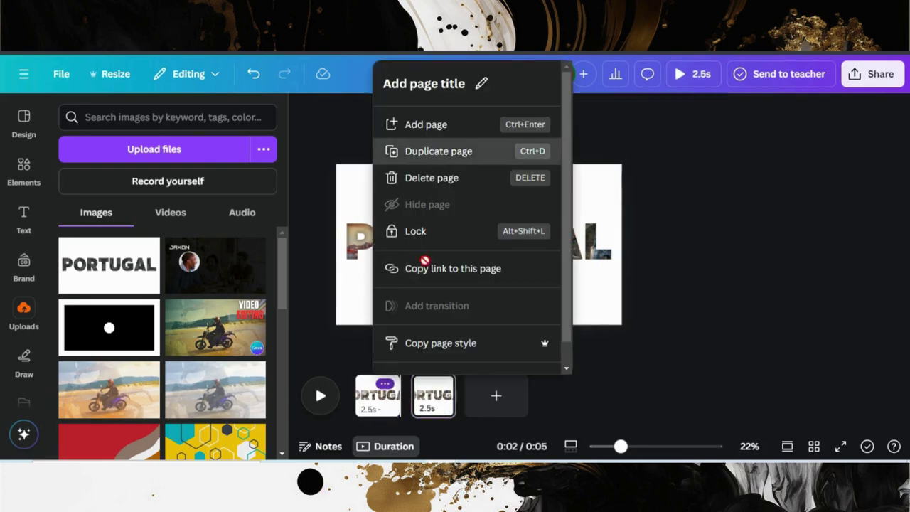
click(432, 409)
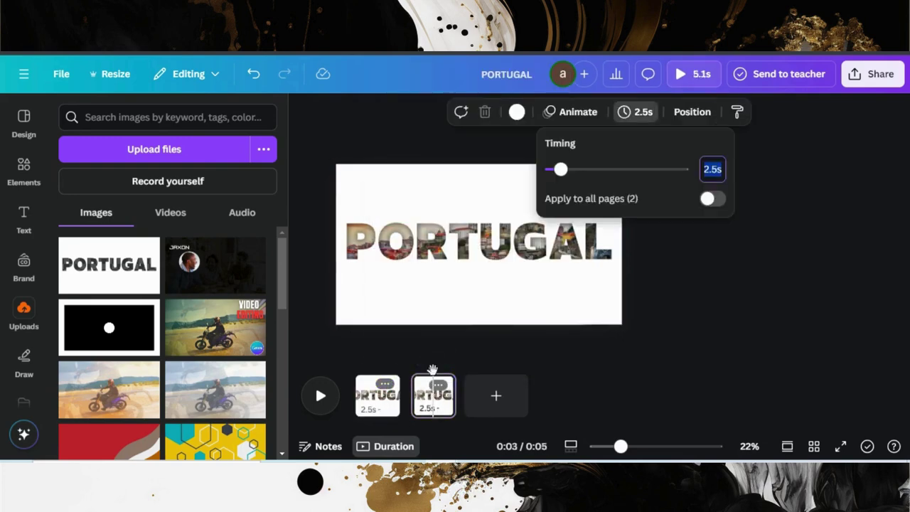
click(476, 258)
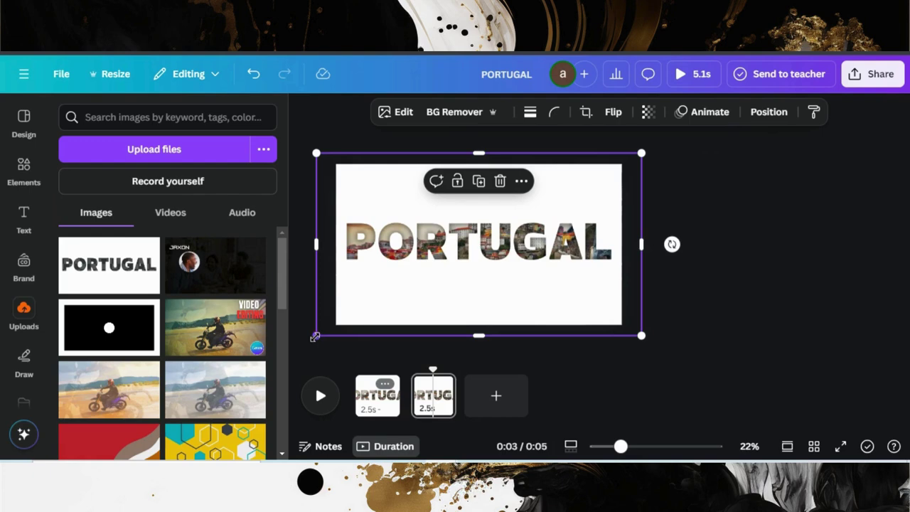
drag(249, 384, 245, 418)
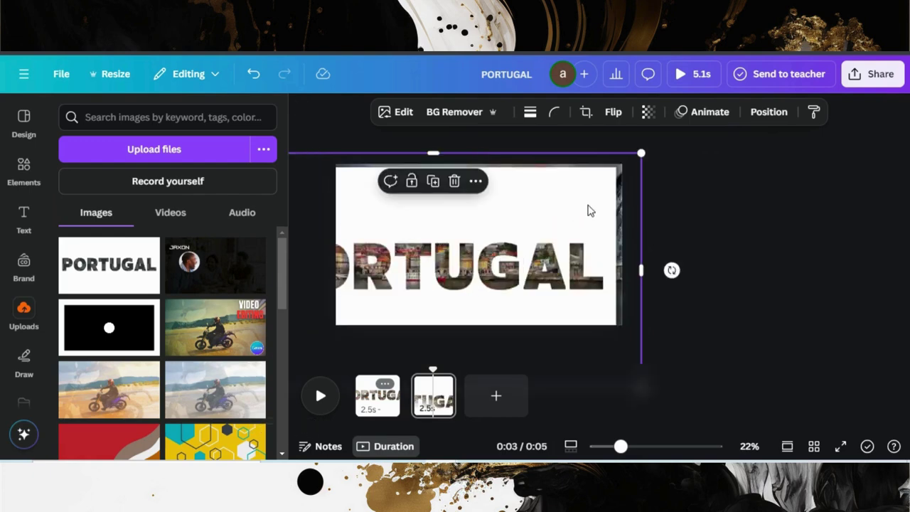
drag(646, 158, 680, 135)
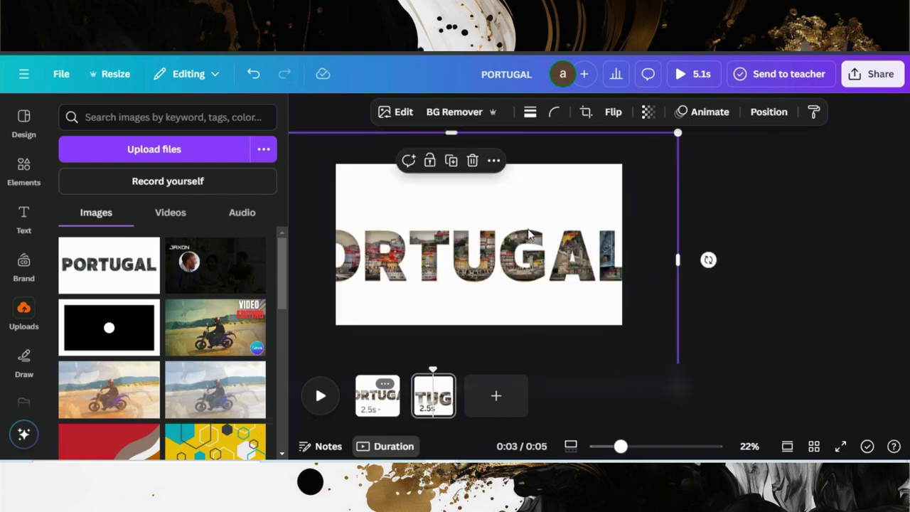
drag(530, 235, 554, 223)
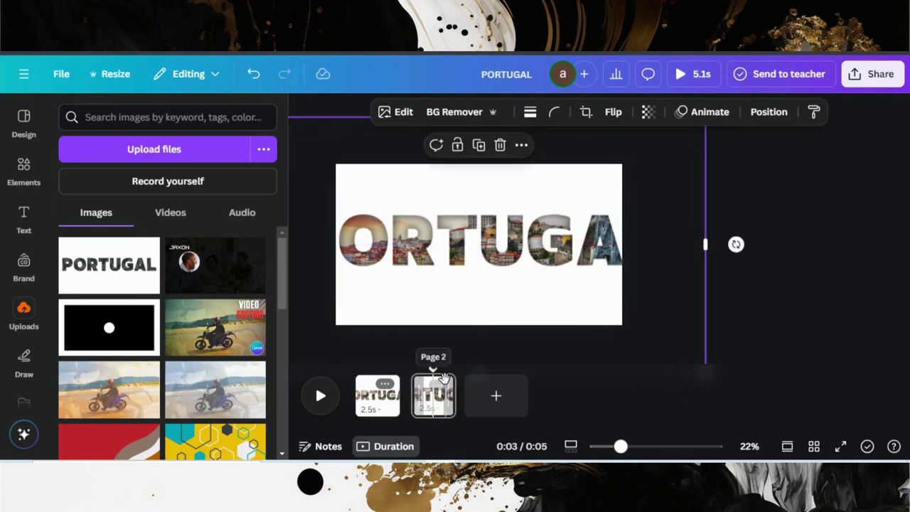
Duplicate page 2 and enlarge the centred PORTUGAL image on page 3 until the O and final A are partly cut off
click(438, 384)
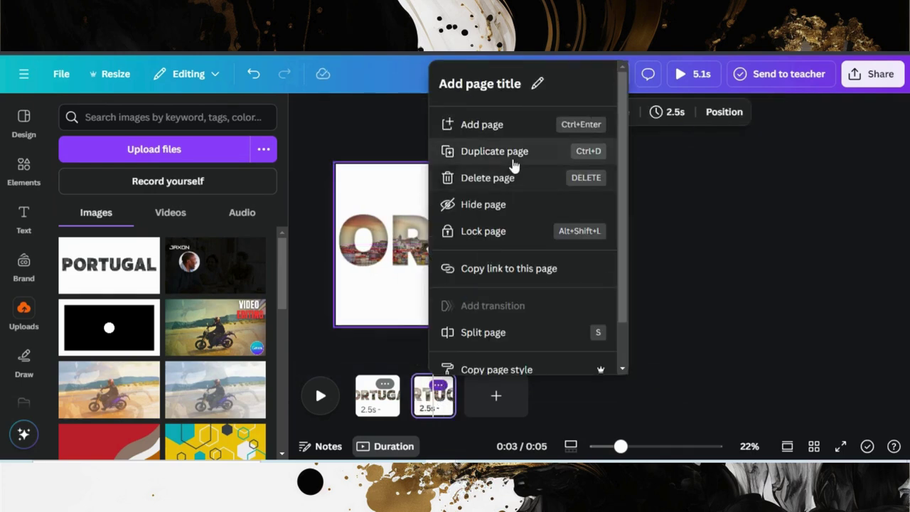
click(506, 152)
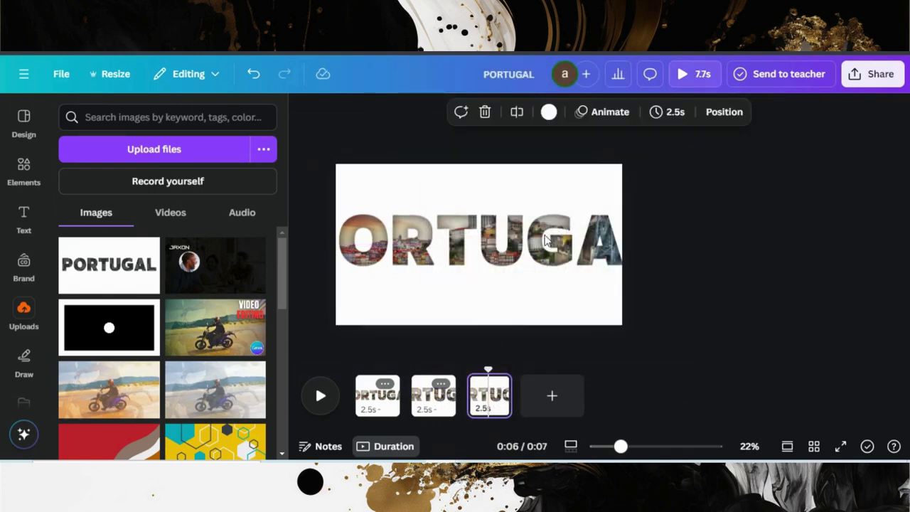
click(546, 240)
drag(620, 446, 609, 447)
drag(657, 344, 711, 375)
drag(534, 253, 509, 241)
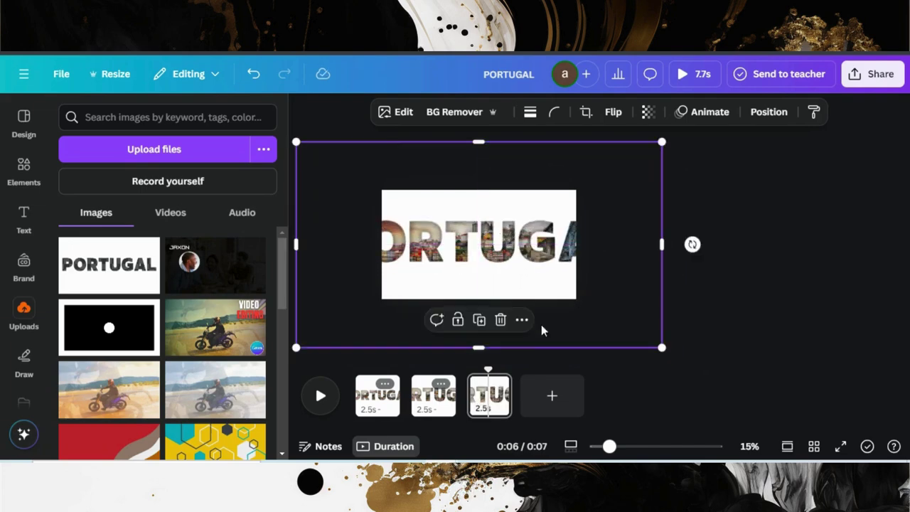
Duplicate page 3, then enlarge and centre the PORTUGAL image on page 4 so only the letters RTUG fill the page
mouse_move(499, 387)
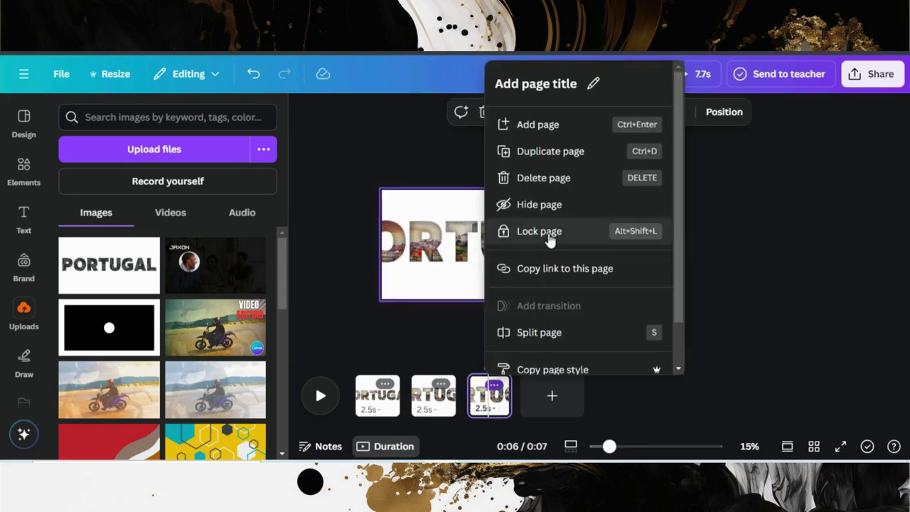
click(565, 152)
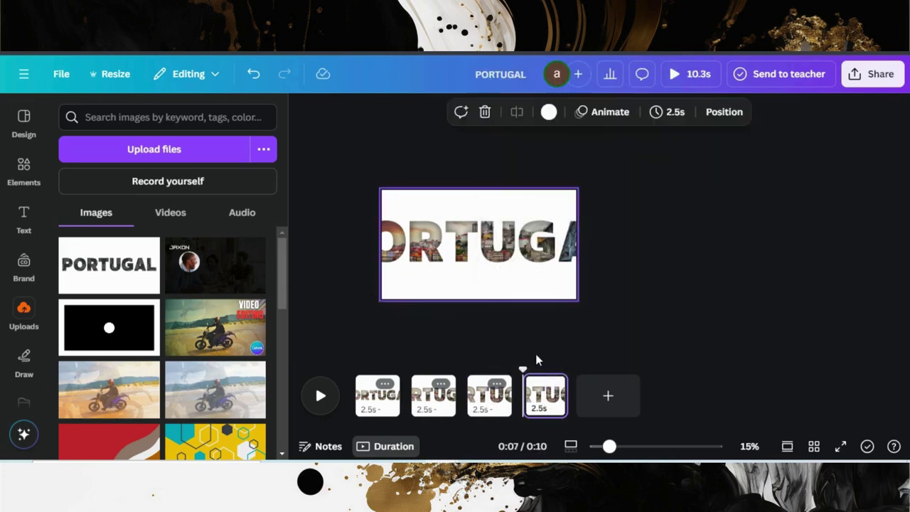
click(544, 402)
click(555, 250)
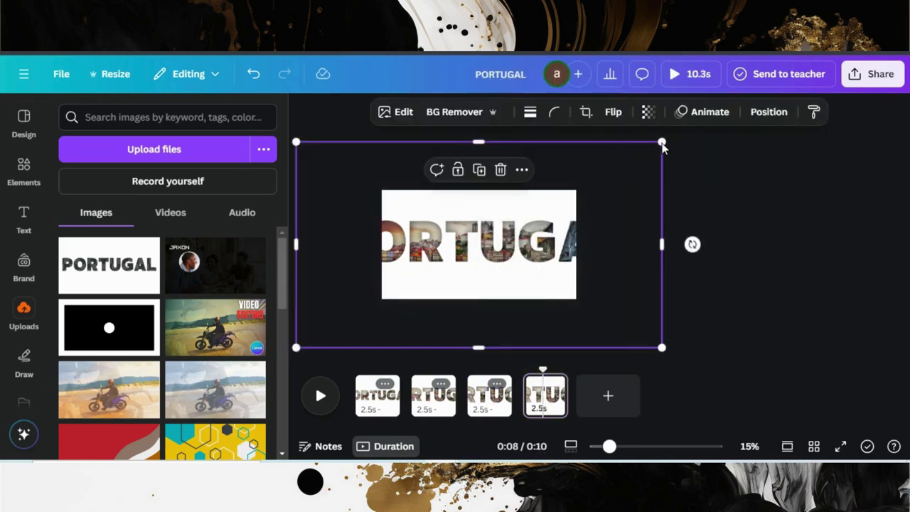
drag(765, 95, 817, 91)
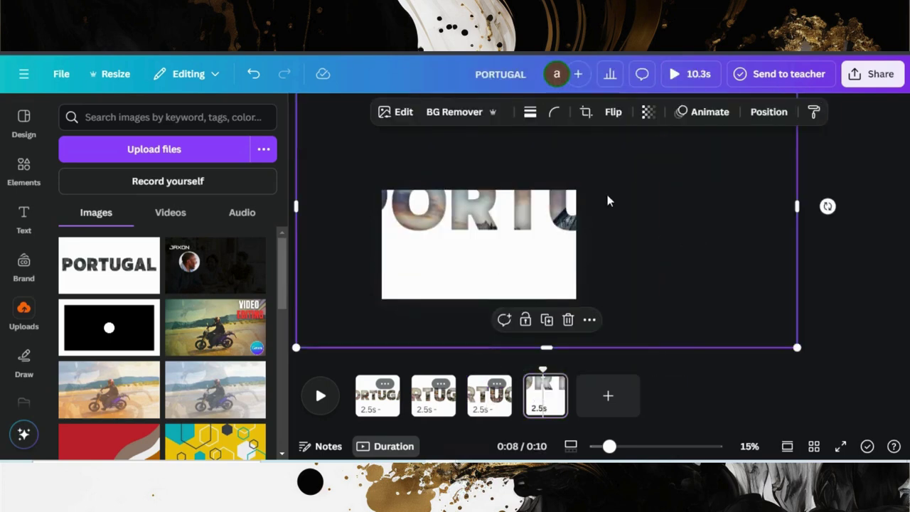
drag(543, 217, 478, 252)
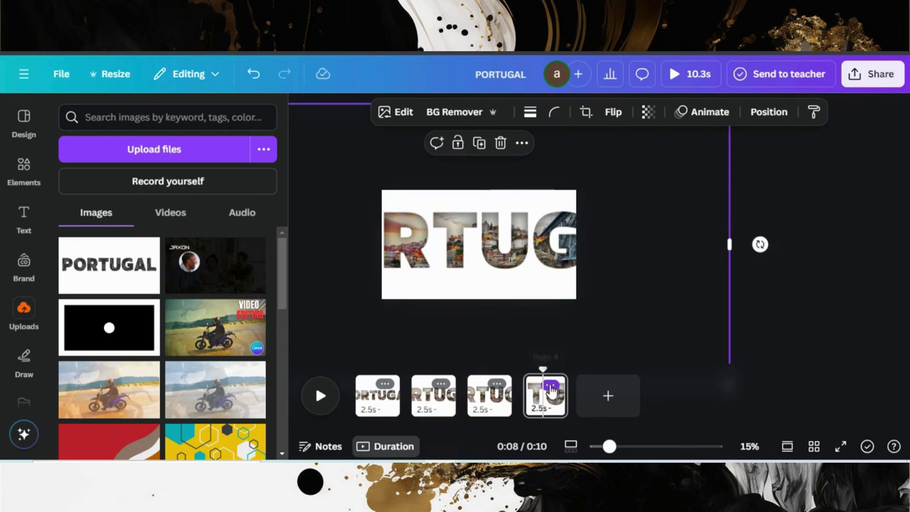
Duplicate page 4, then enlarge and centre the PORTUGAL image on page 5 so the letters TU dominate the page
click(550, 384)
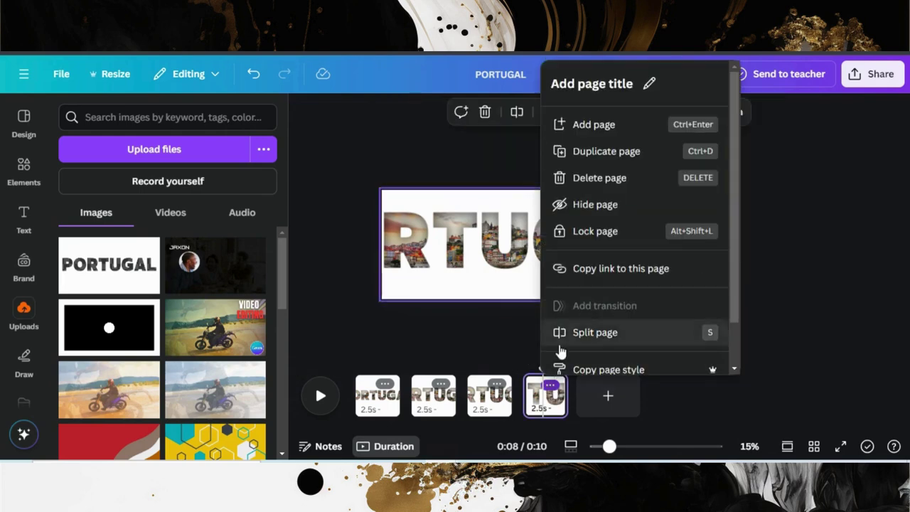
click(605, 151)
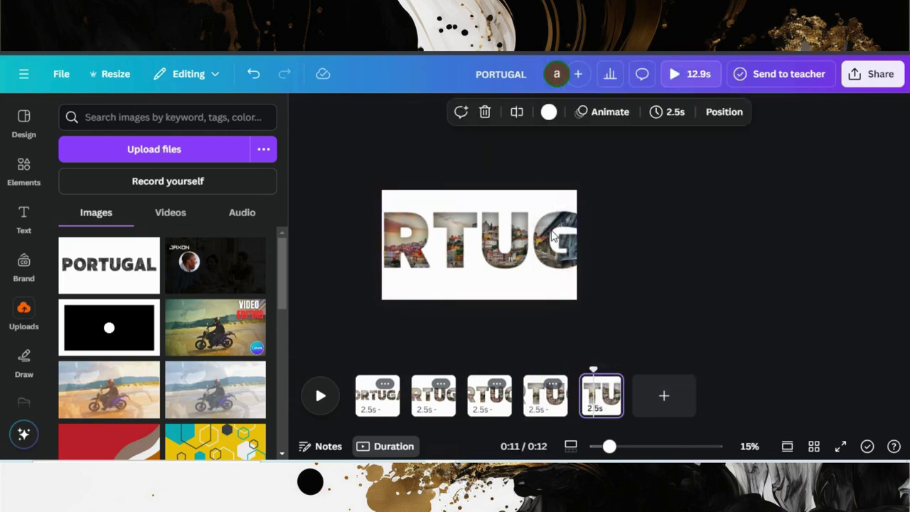
click(552, 235)
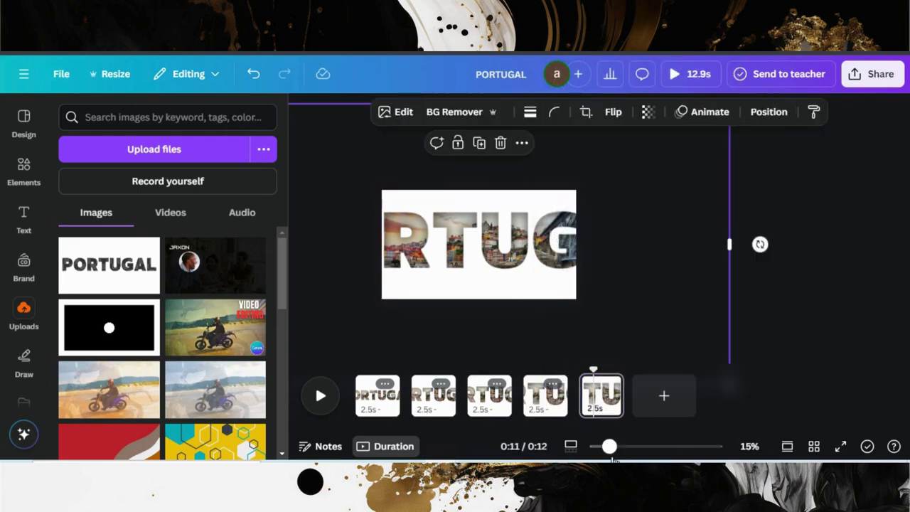
drag(609, 447, 587, 450)
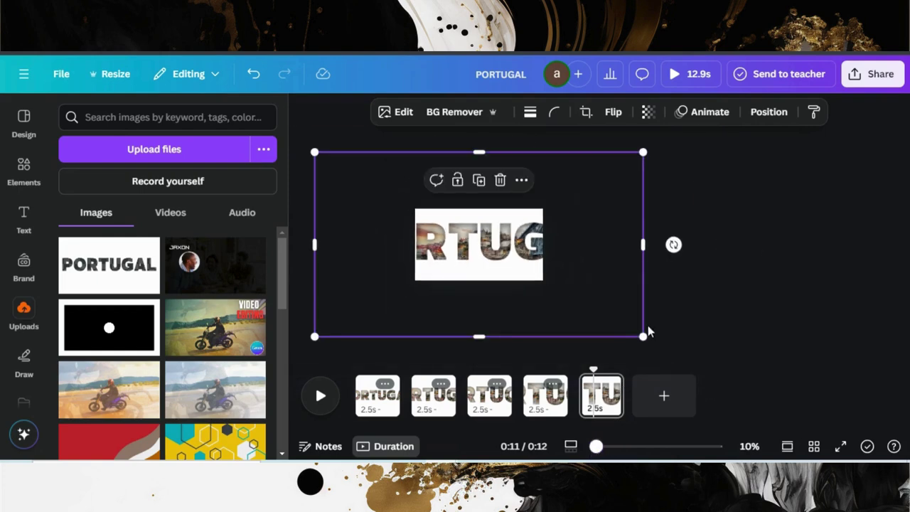
drag(667, 345, 839, 365)
drag(573, 252, 508, 233)
drag(507, 233, 508, 233)
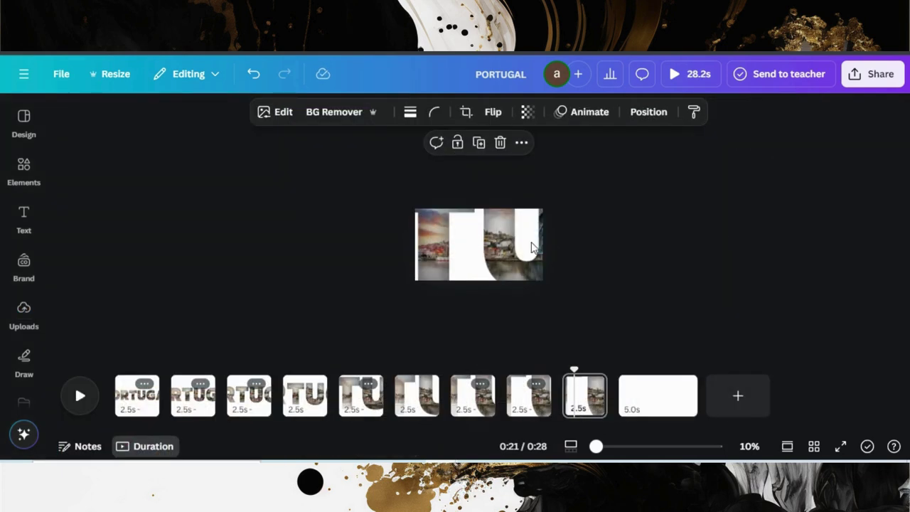
Delete the PORTUGAL image from the ninth page, leaving only the full city photo
key(Delete)
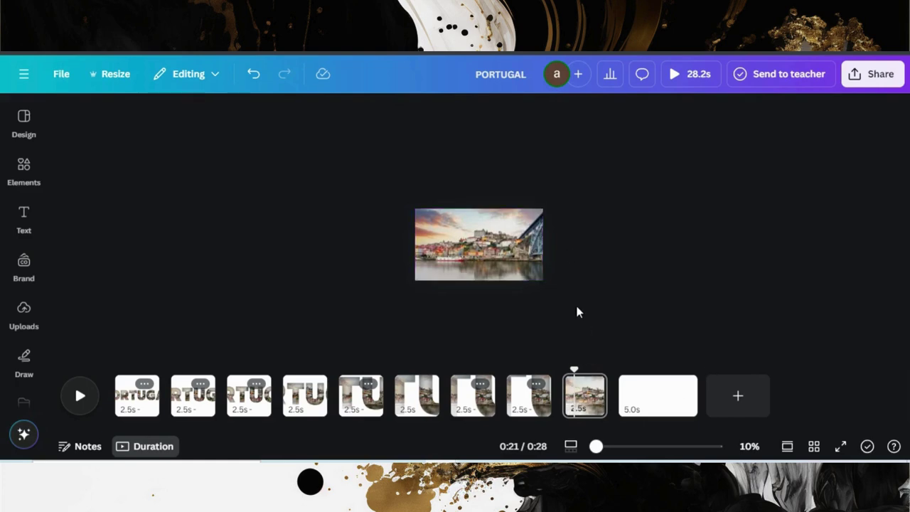
Add a Match & Move transition between pages 1 and 2 with a duration of 0.8 seconds
click(172, 408)
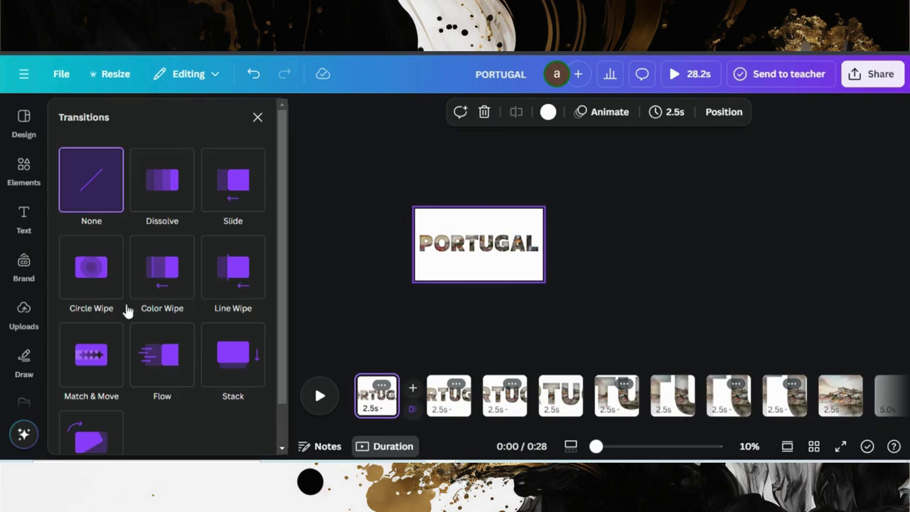
click(89, 355)
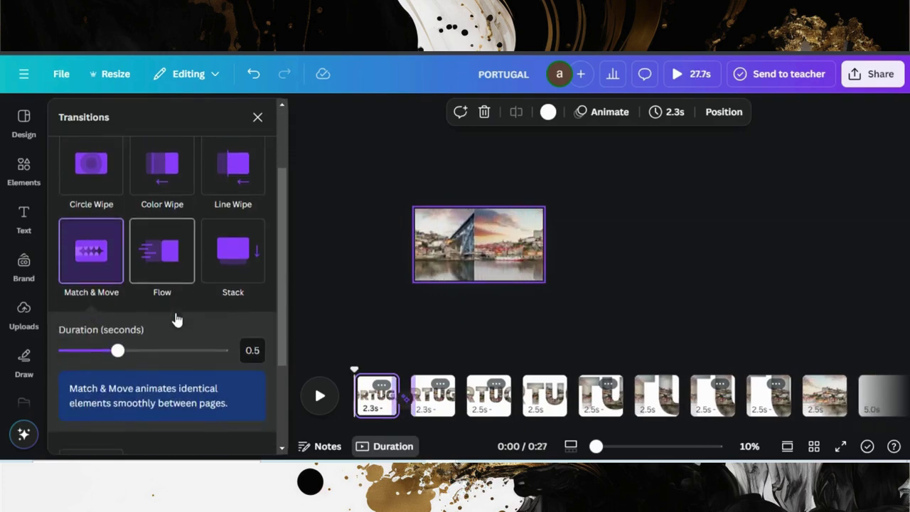
scroll(130, 217, down, 3)
drag(119, 216, 157, 211)
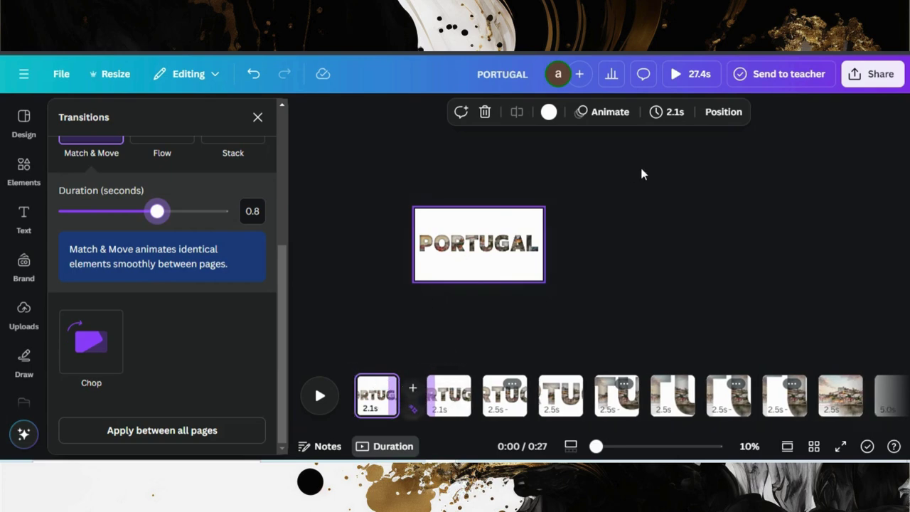
Set the page timing to 0.1 s and apply it to all pages
click(672, 121)
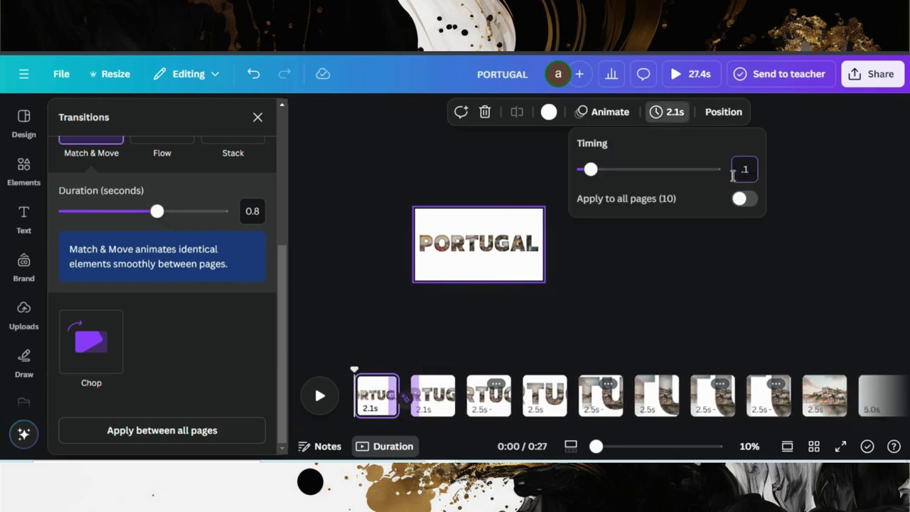
click(747, 199)
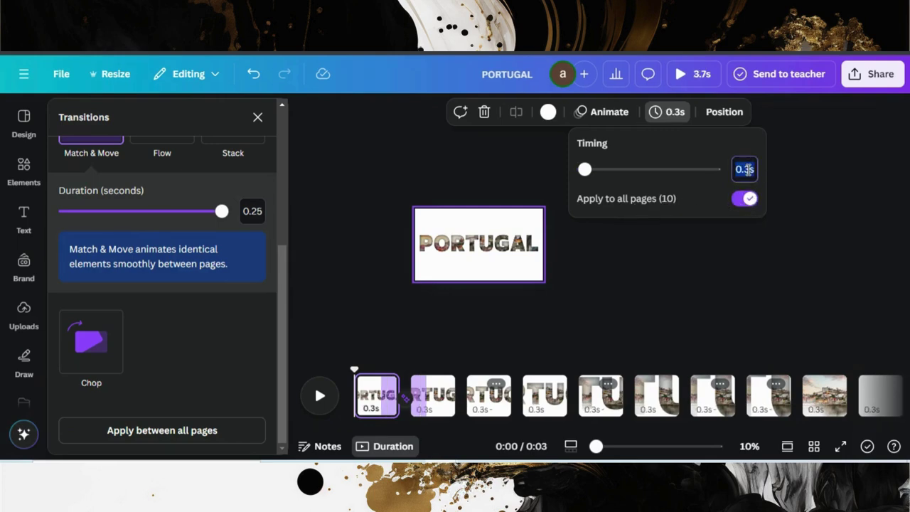
text(0.1)
key(Return)
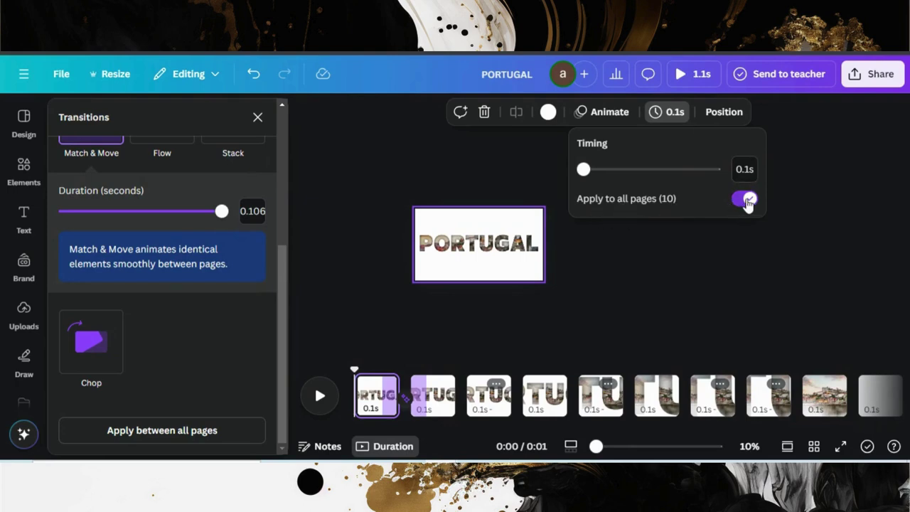
click(635, 292)
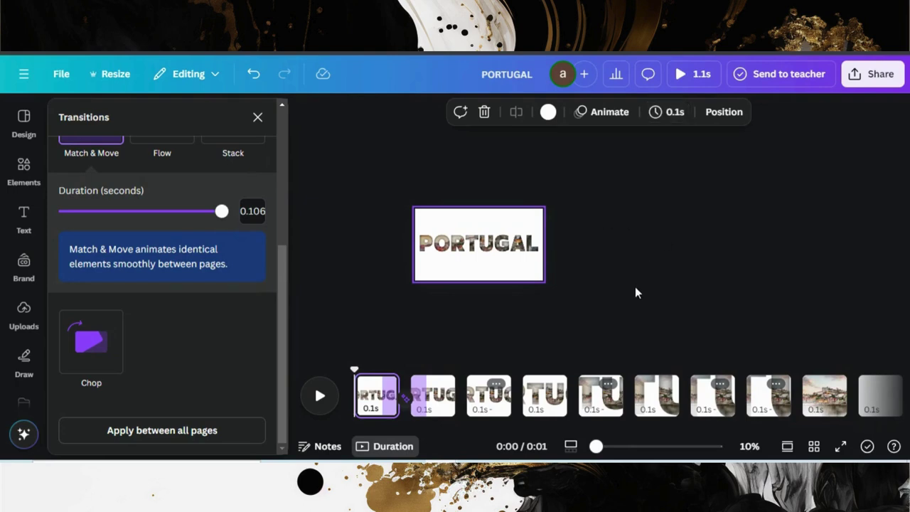
Lengthen the first page to 1.1 s on the timeline and apply the Match & Move transition between all pages
drag(399, 387, 414, 384)
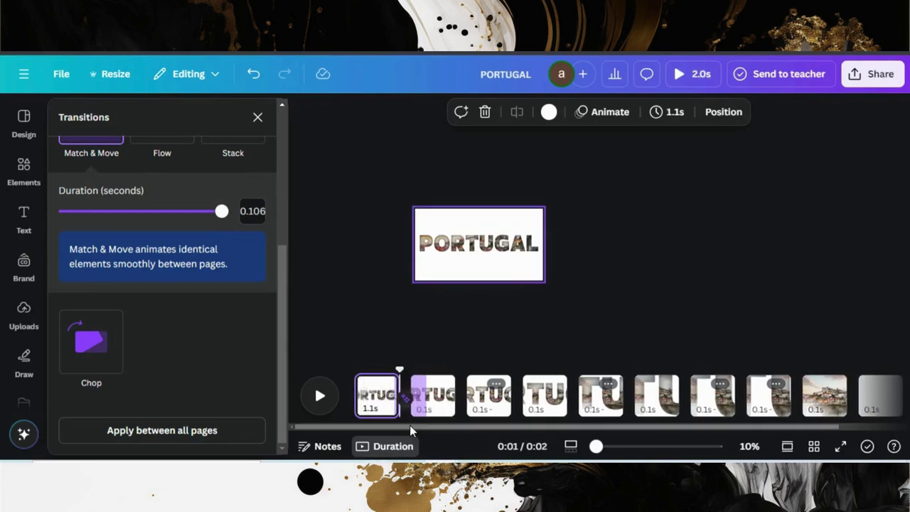
scroll(410, 425, right, 2)
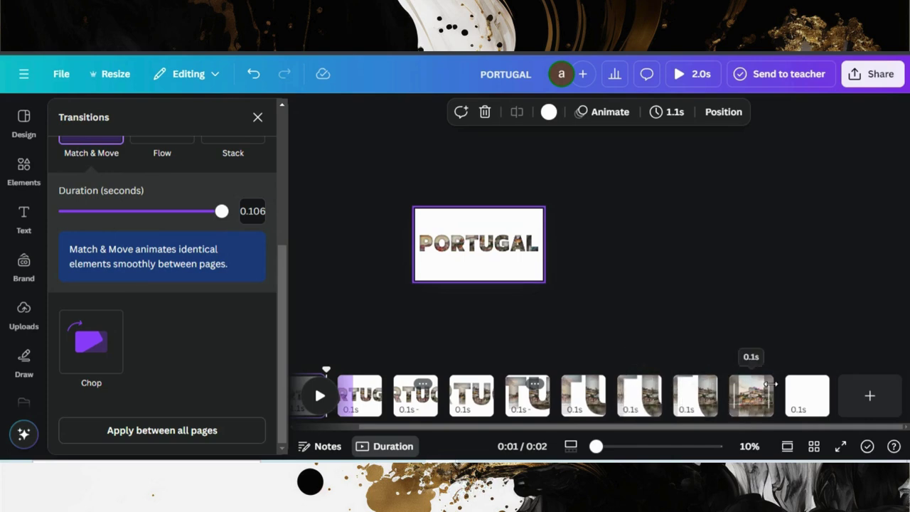
scroll(371, 432, left, 2)
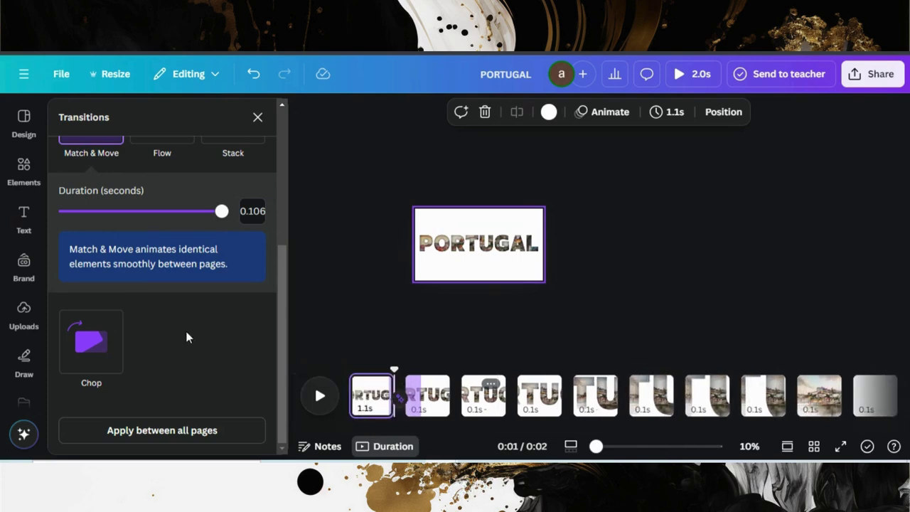
click(170, 436)
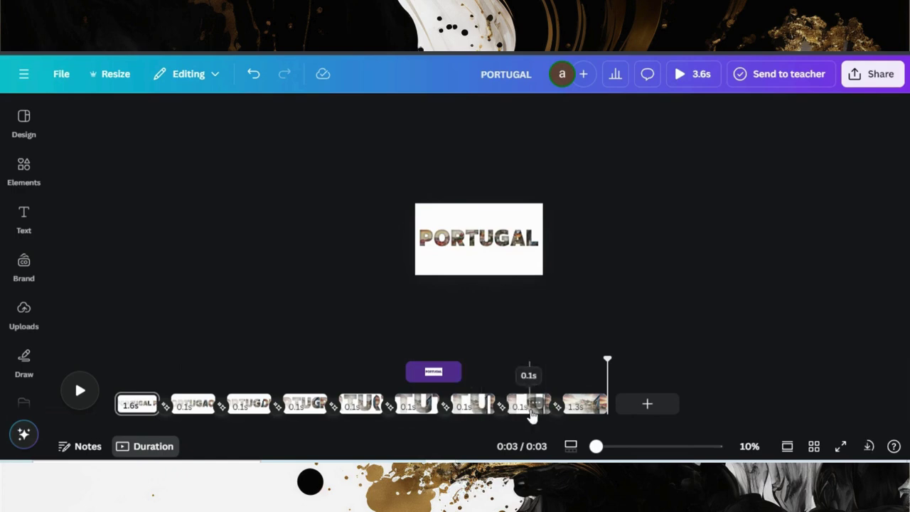
Review the timing of the final city photo page and check the page just before it
click(581, 411)
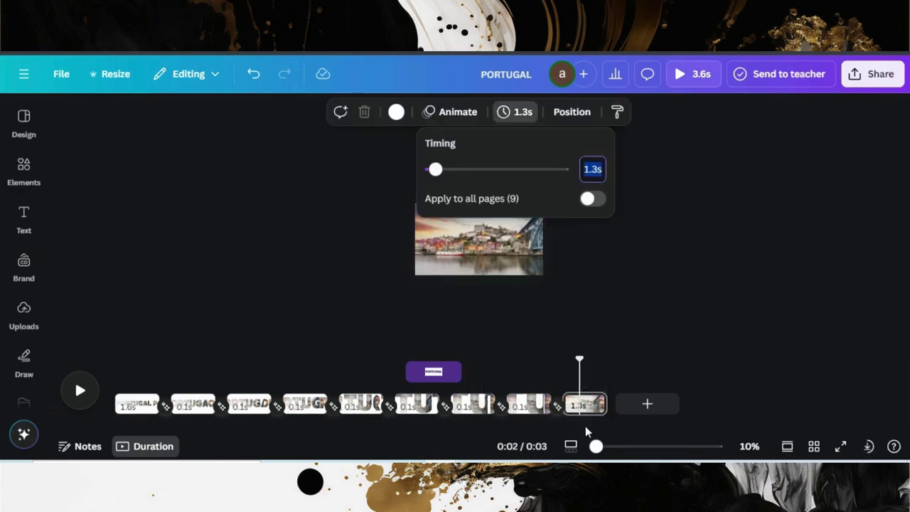
click(591, 418)
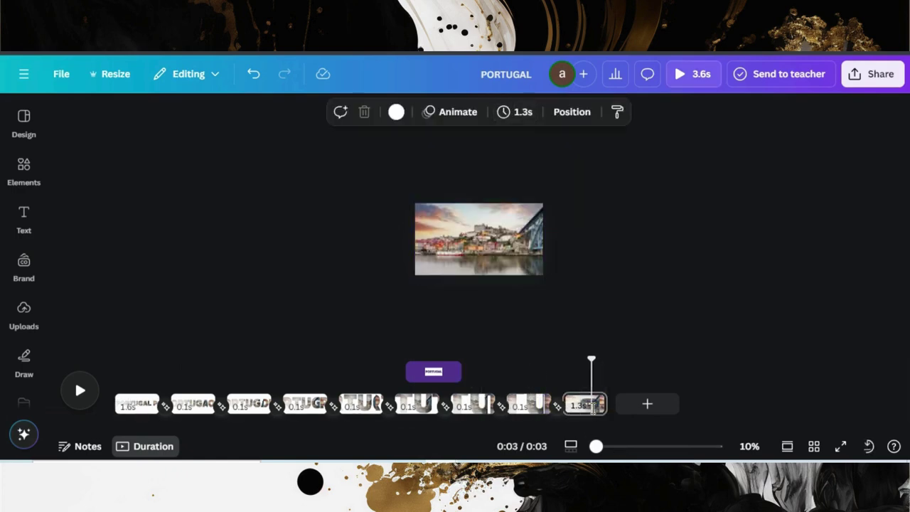
click(532, 405)
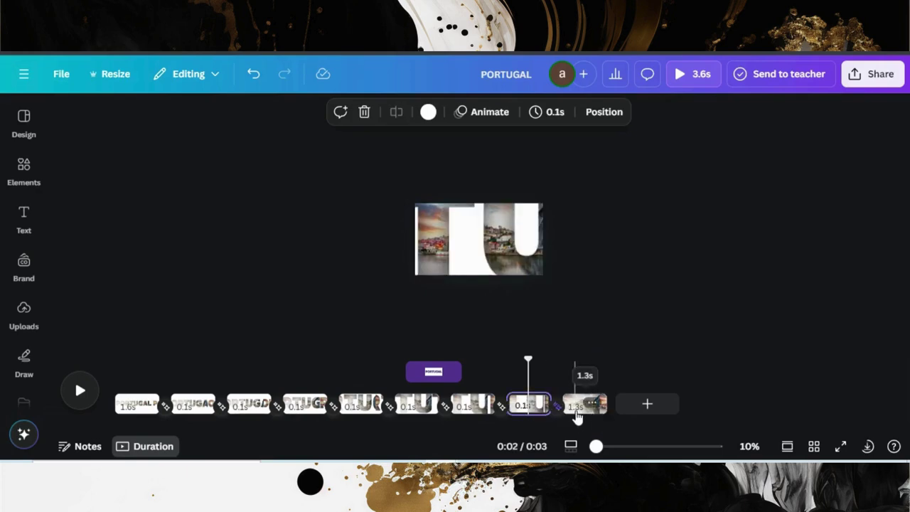